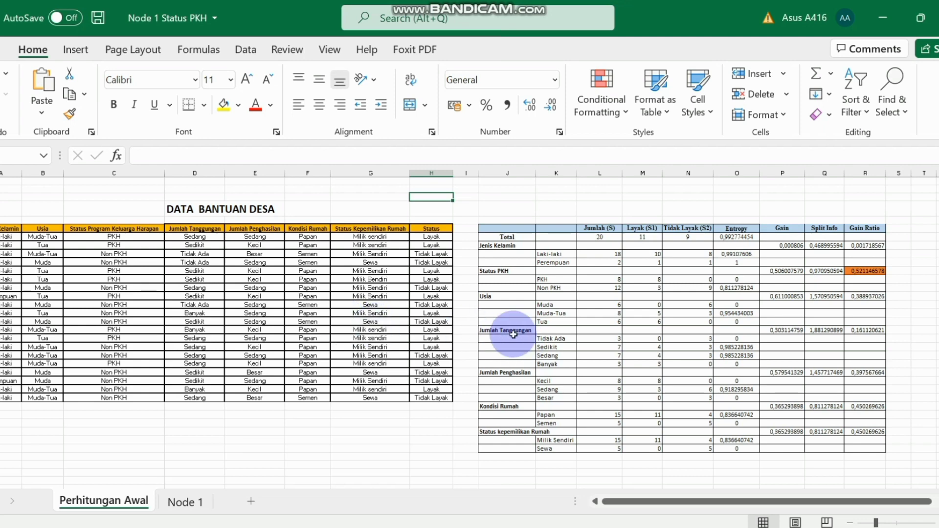
# - Compare the formula in the Total row's Jumlah (S) cell with the total-data formula slide in PowerPoint and examine its cell range
pyautogui.hscroll(2, 309, 330)
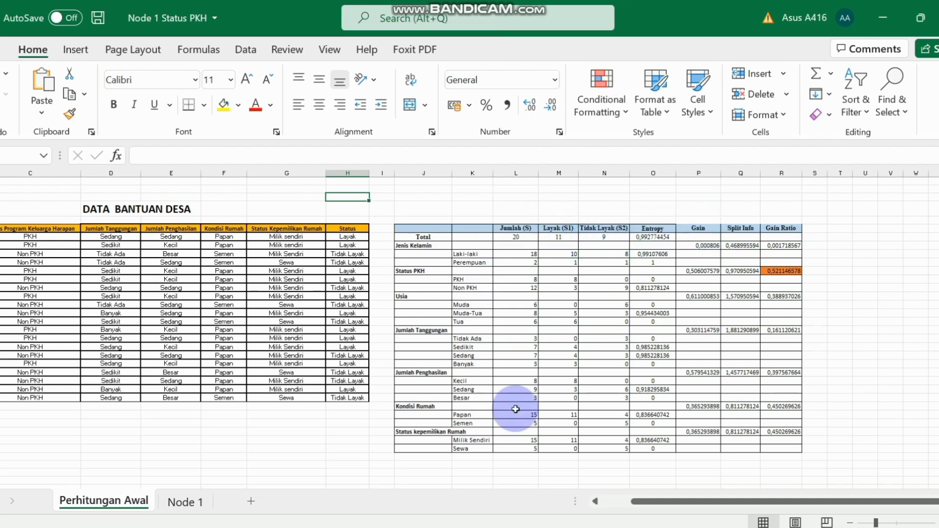
pyautogui.click(506, 239)
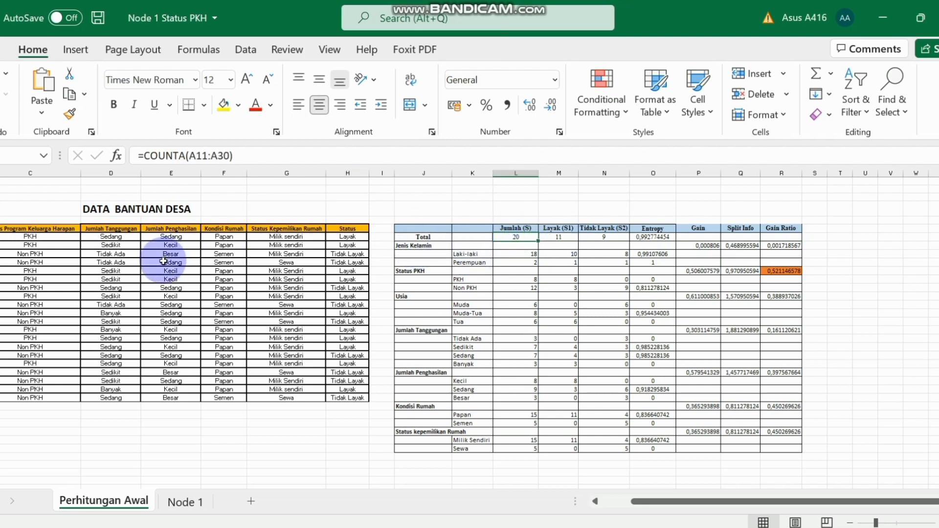
pyautogui.hscroll(-2, 250, 321)
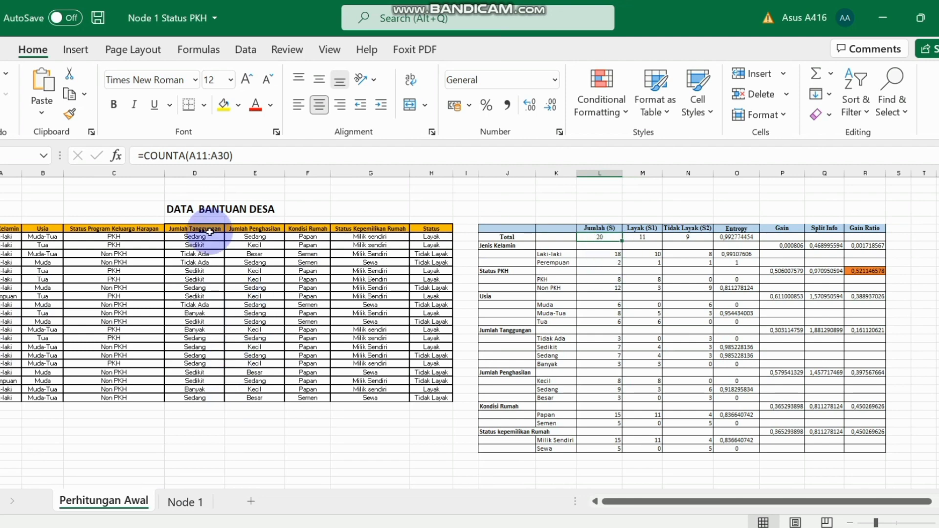
pyautogui.hotkey('alt', 'Tab')
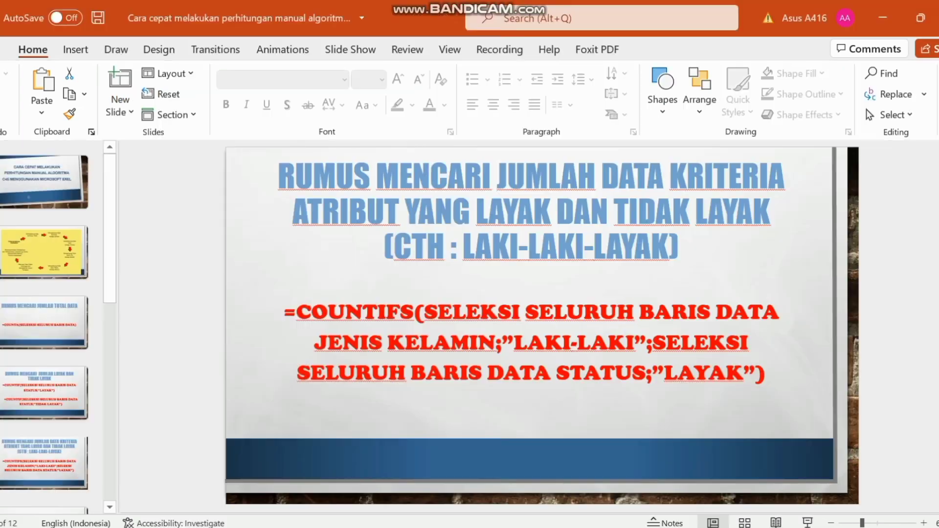
pyautogui.click(44, 314)
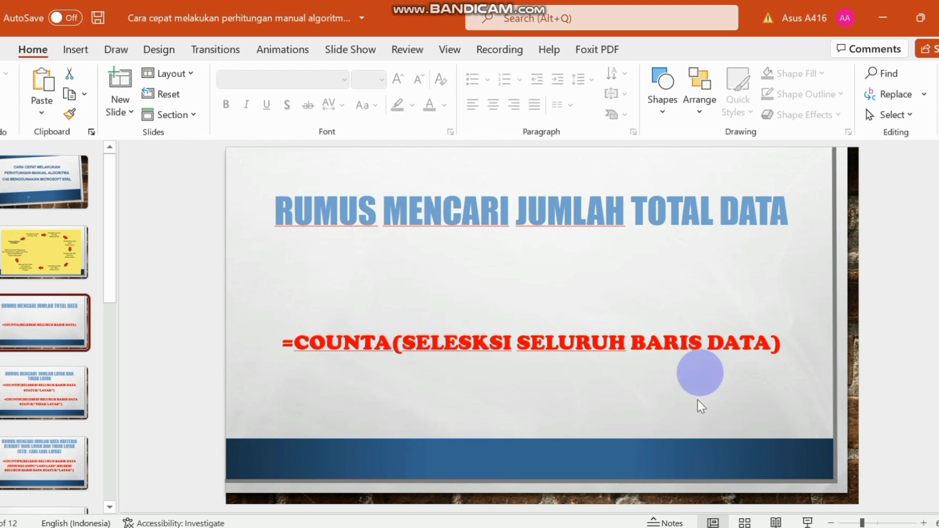
pyautogui.click(719, 527)
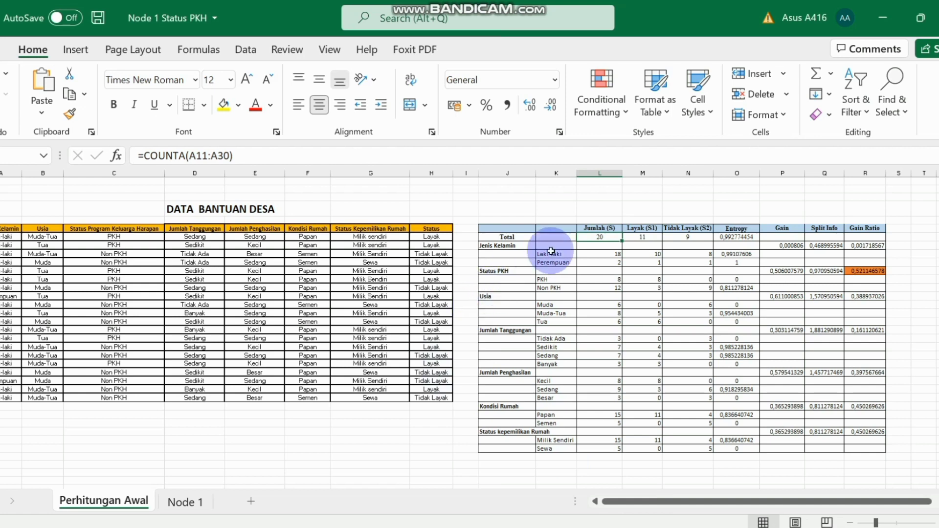
pyautogui.click(153, 156)
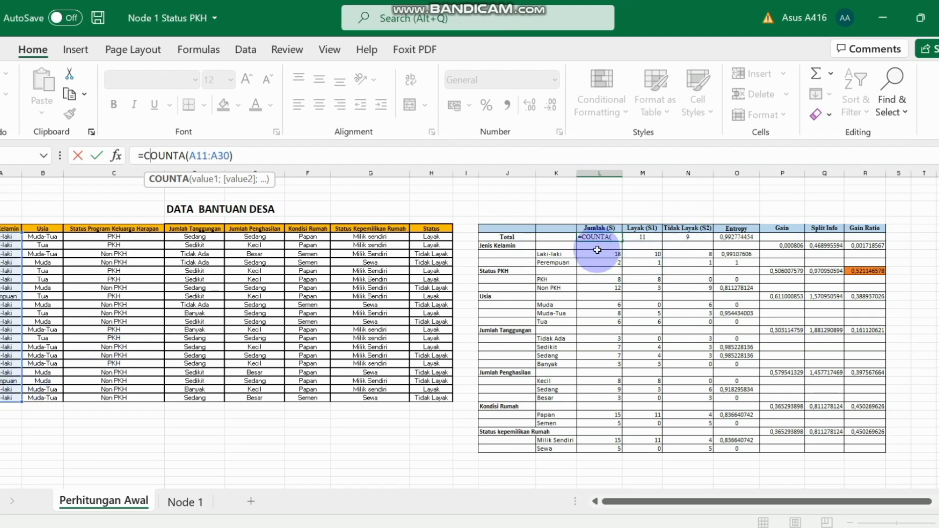
pyautogui.click(79, 156)
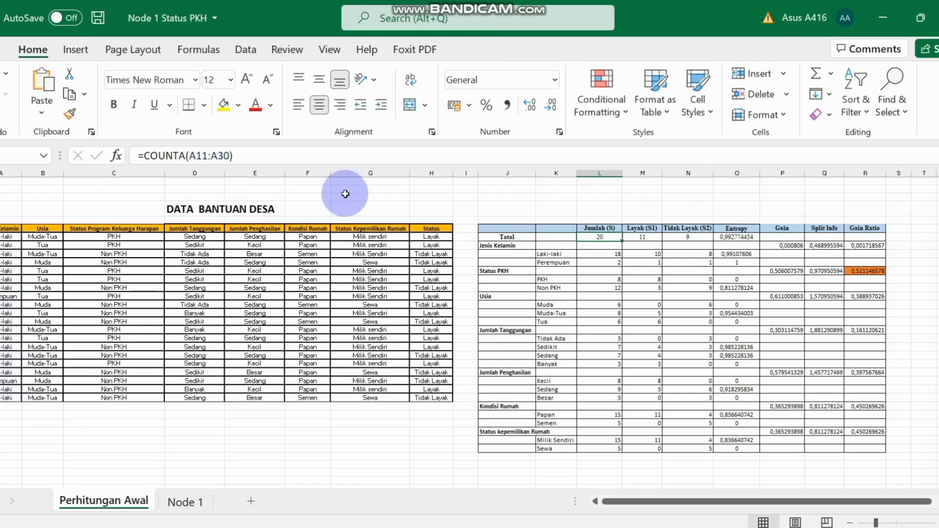
# - Examine the Total row's Layak (S1) formula and compare it with the Layak and Tidak Layak formula slide in PowerPoint
pyautogui.click(698, 239)
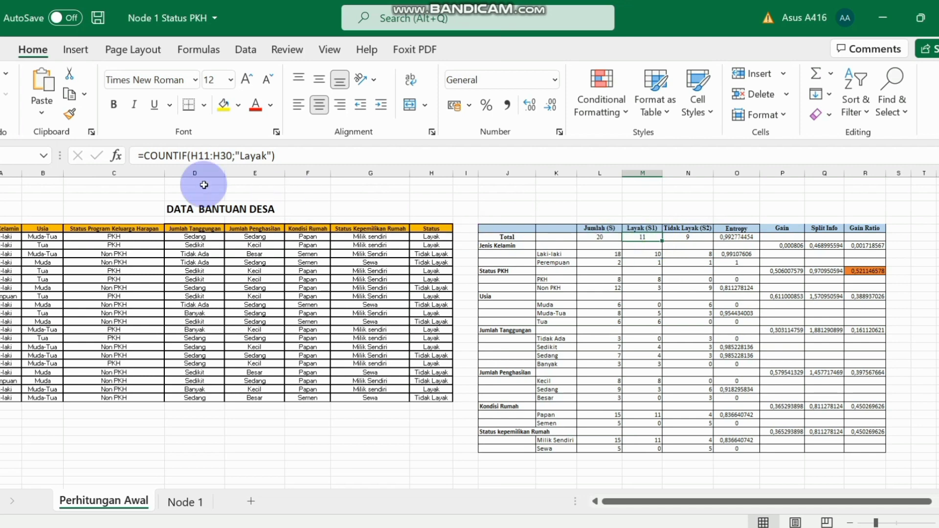
pyautogui.click(174, 158)
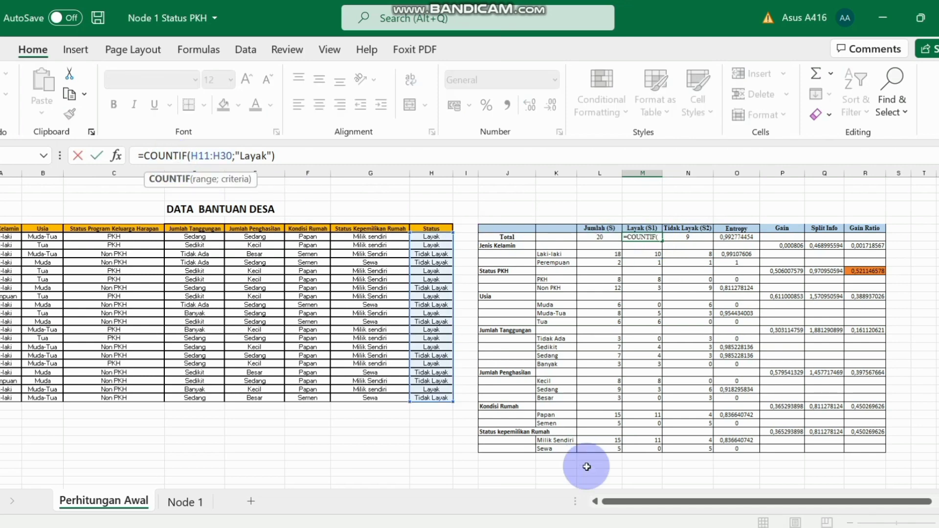
pyautogui.hotkey('alt', 'Tab')
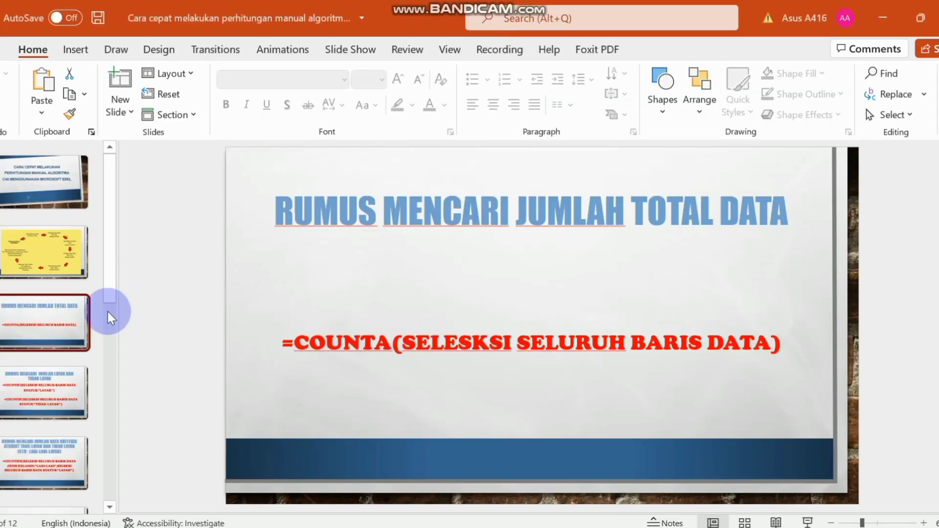
pyautogui.click(88, 373)
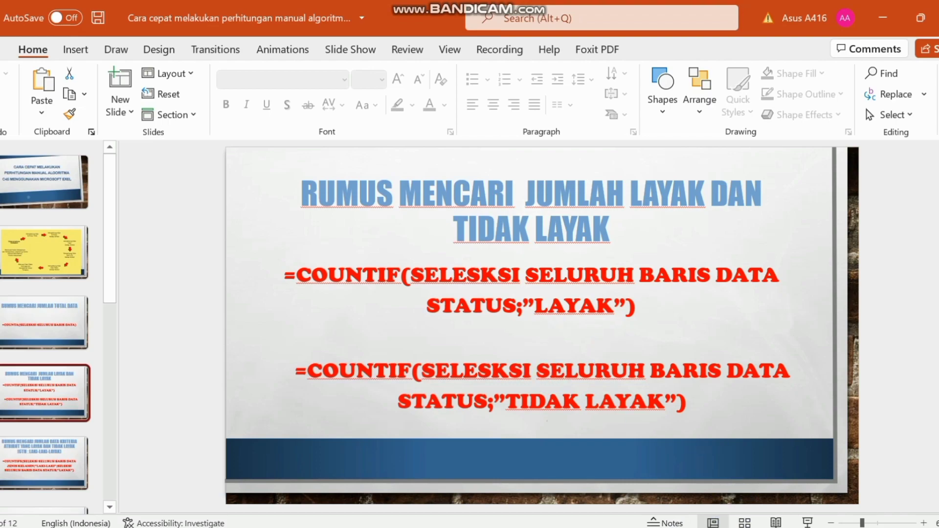
pyautogui.click(719, 527)
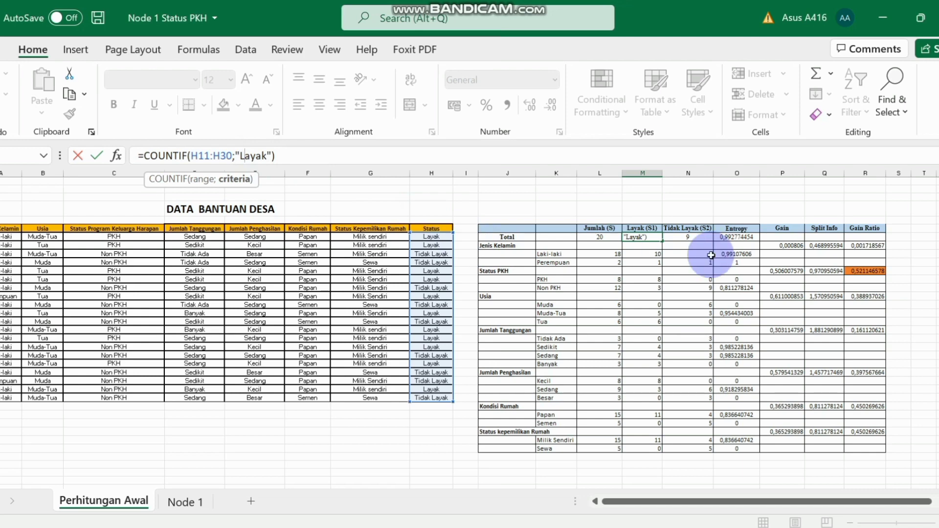
pyautogui.click(74, 156)
# - Examine the range and criterion of the Total row's Tidak Layak (S2) formula, leaving the cell without saving edits
pyautogui.click(700, 237)
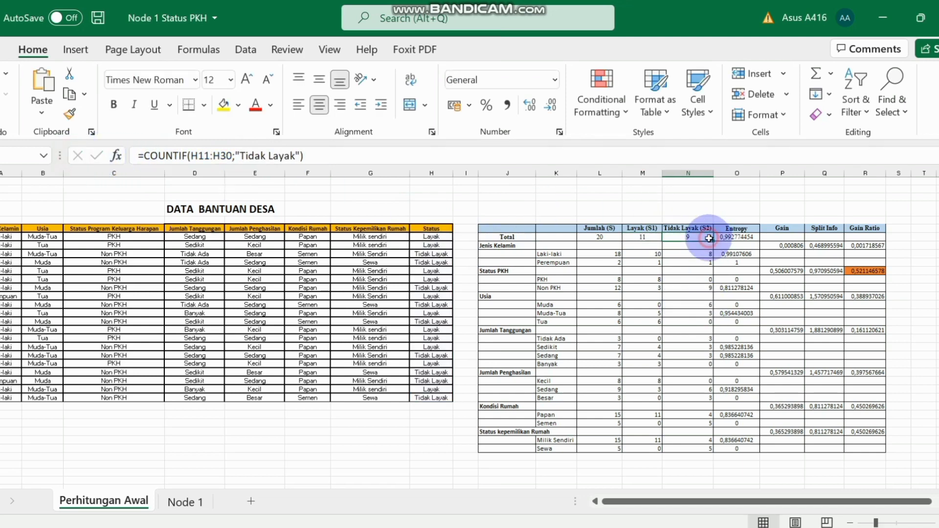
pyautogui.click(268, 155)
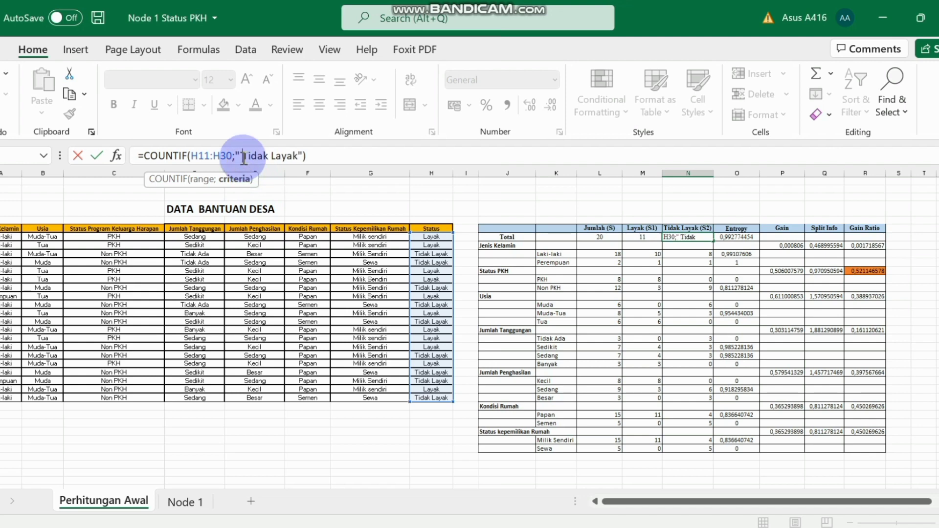
pyautogui.click(264, 157)
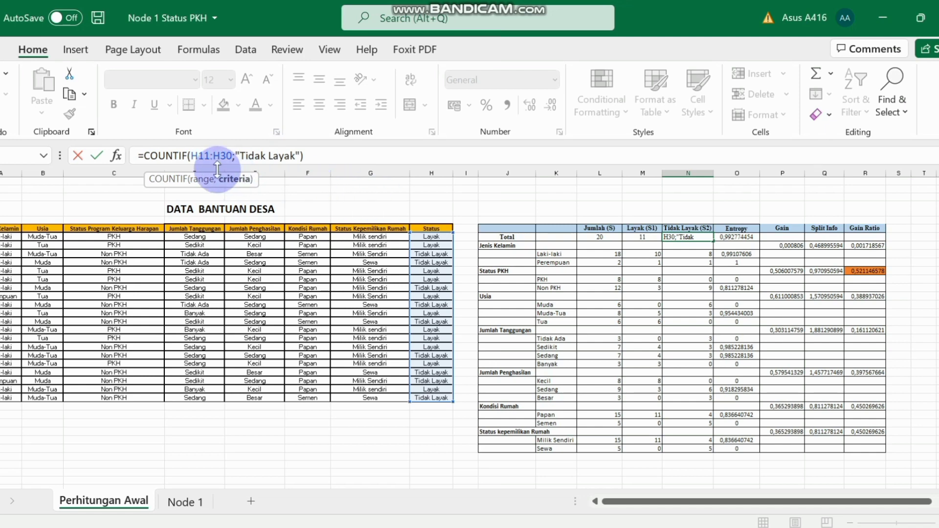
pyautogui.click(91, 158)
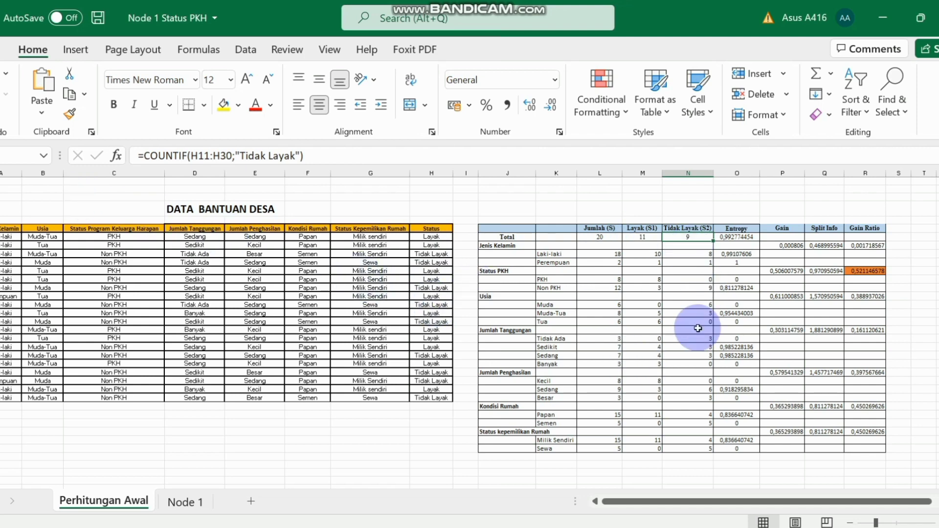
# - Examine the COUNTIF formula for the Laki-laki count in the Jumlah (S) column, including its range and criterion
pyautogui.click(611, 253)
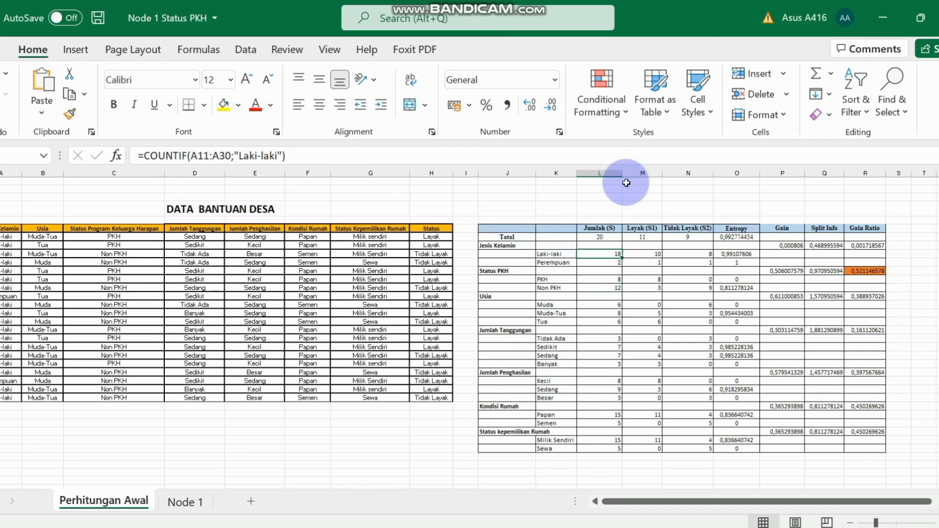
pyautogui.click(653, 241)
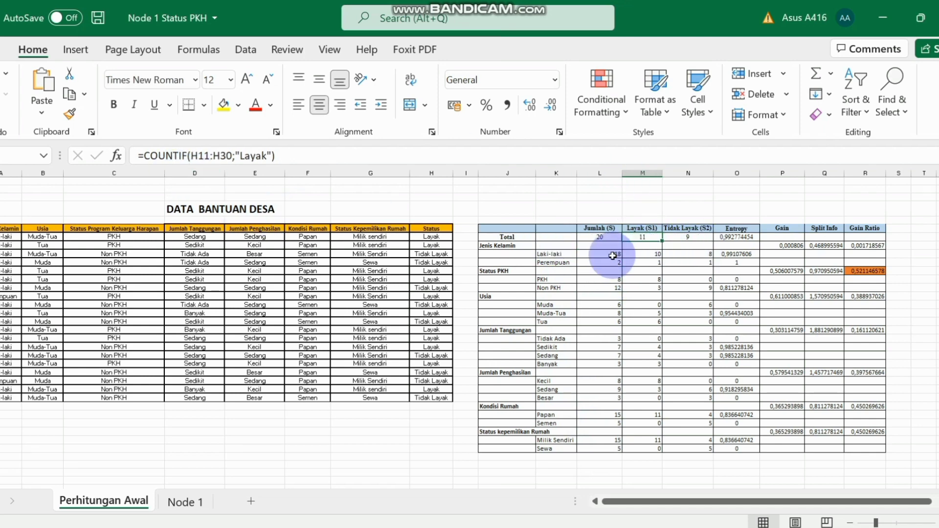
pyautogui.click(608, 254)
pyautogui.click(168, 157)
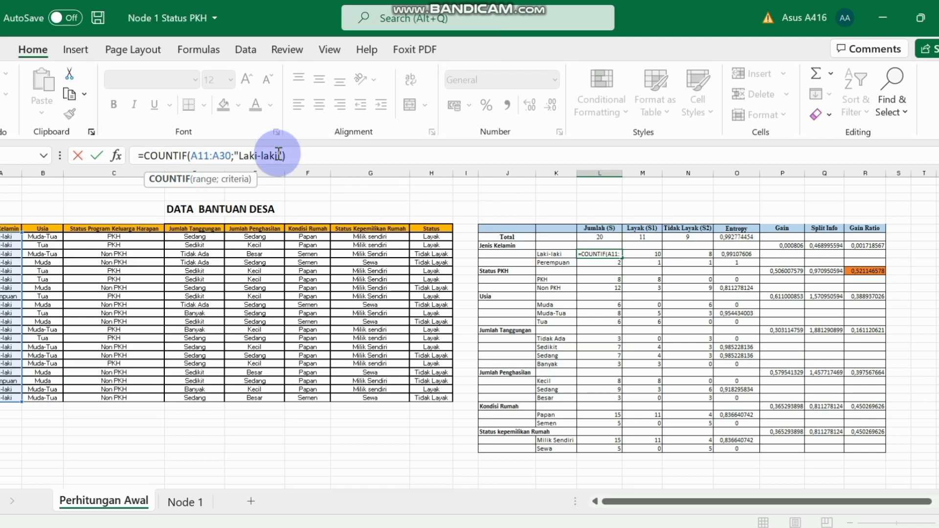
pyautogui.click(71, 157)
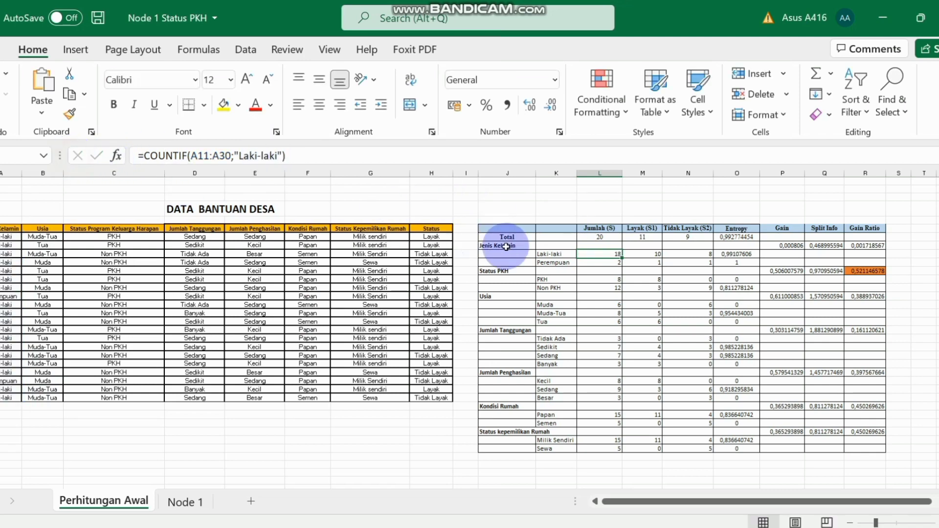
# - Examine the COUNTIF formulas for the Perempuan and Non PKH counts in the Jumlah (S) column
pyautogui.press('Down')
pyautogui.click(175, 157)
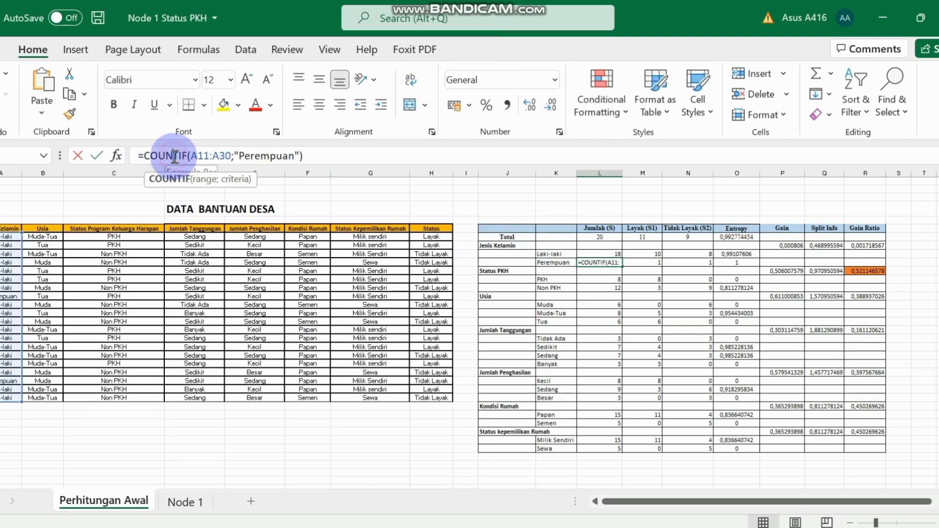
pyautogui.click(80, 156)
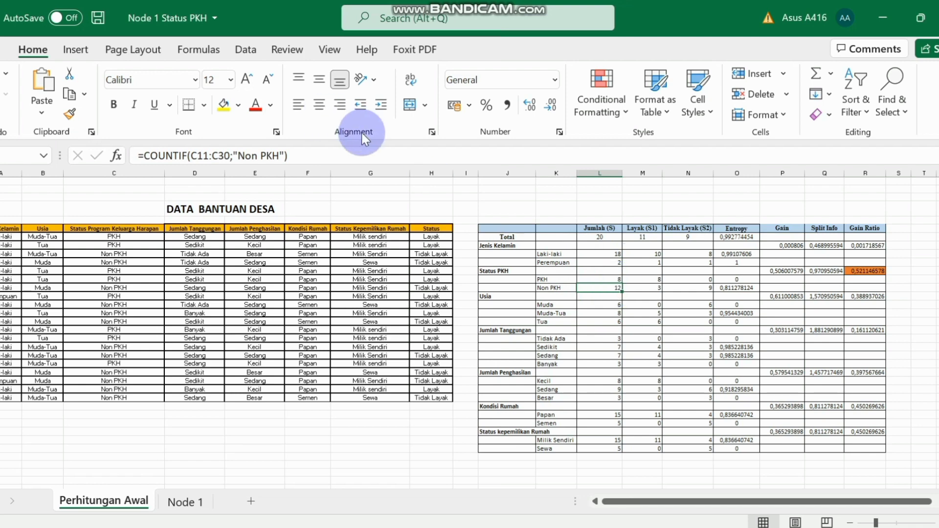
pyautogui.click(215, 155)
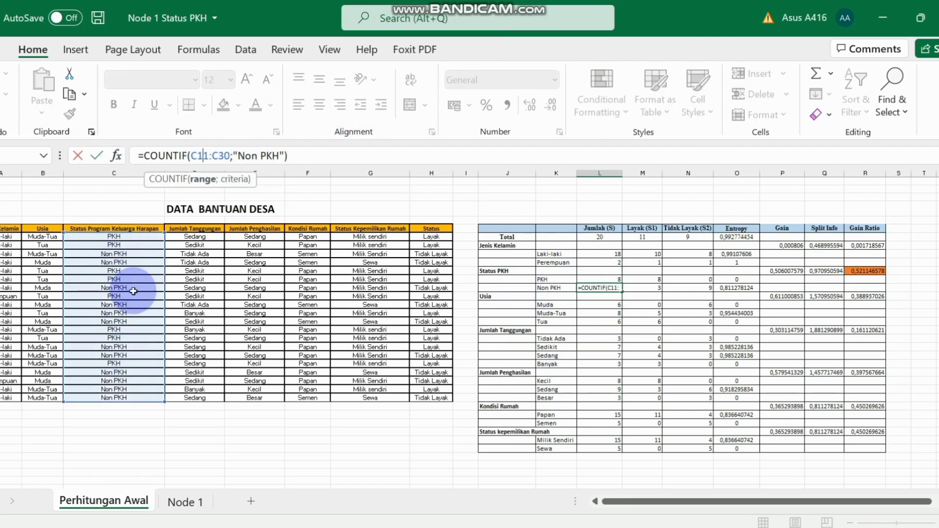
pyautogui.click(77, 156)
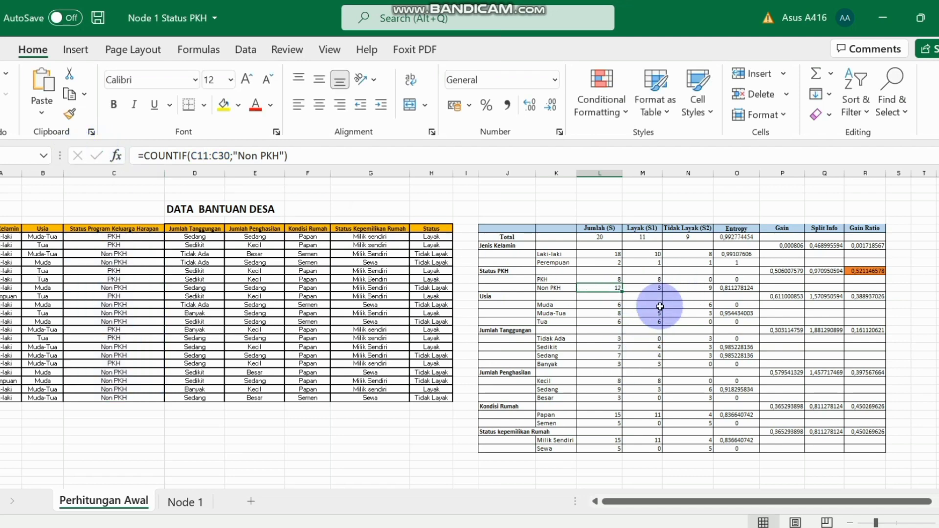
# - Compare the Laki-laki row's Layak (S1) formula with the COUNTIFS slide for attribute criteria in PowerPoint, then return to Excel
pyautogui.click(645, 236)
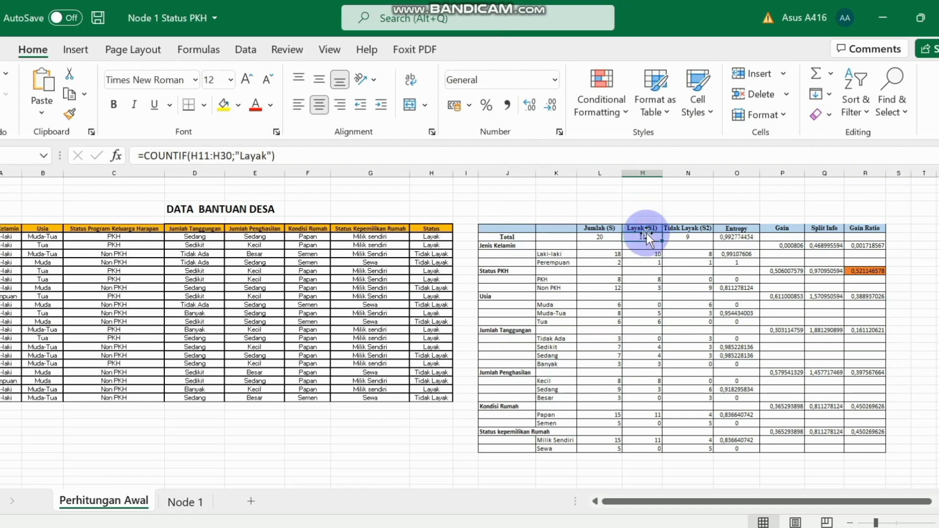
pyautogui.click(654, 252)
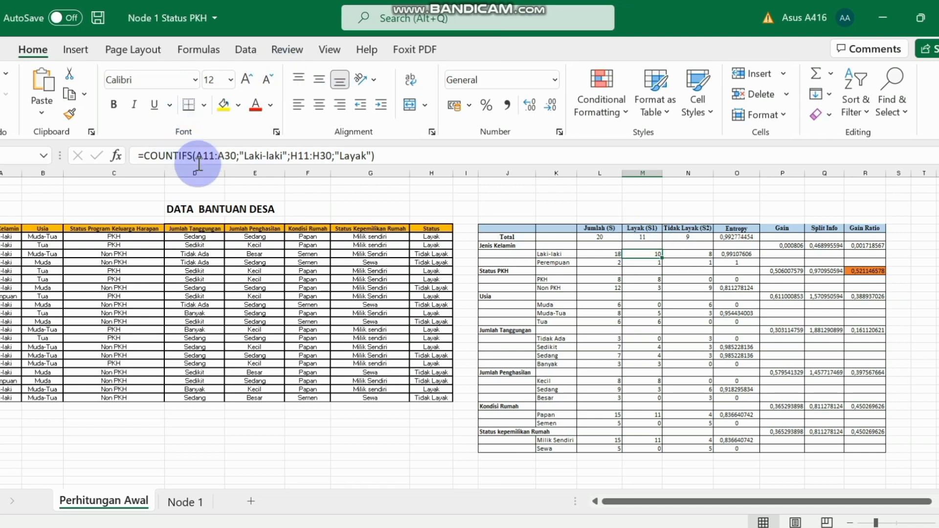
pyautogui.hotkey('alt', 'Tab')
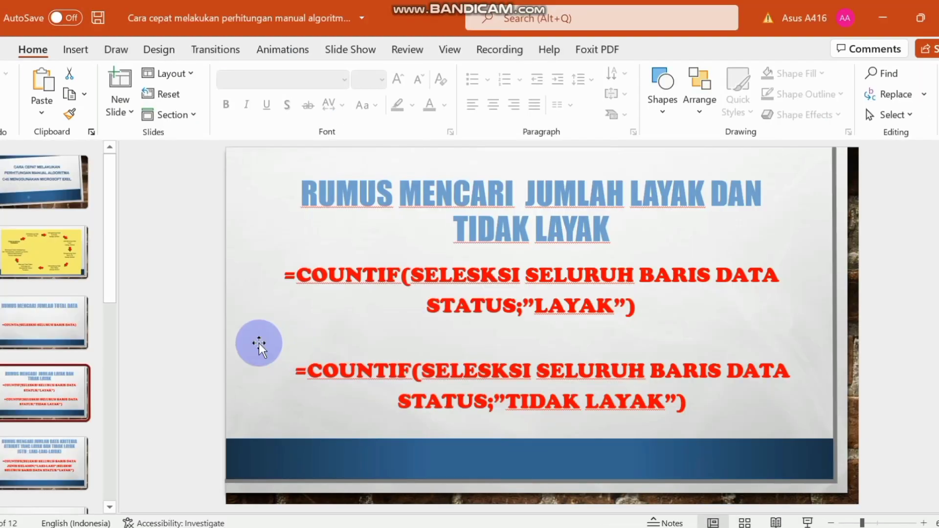
pyautogui.click(45, 457)
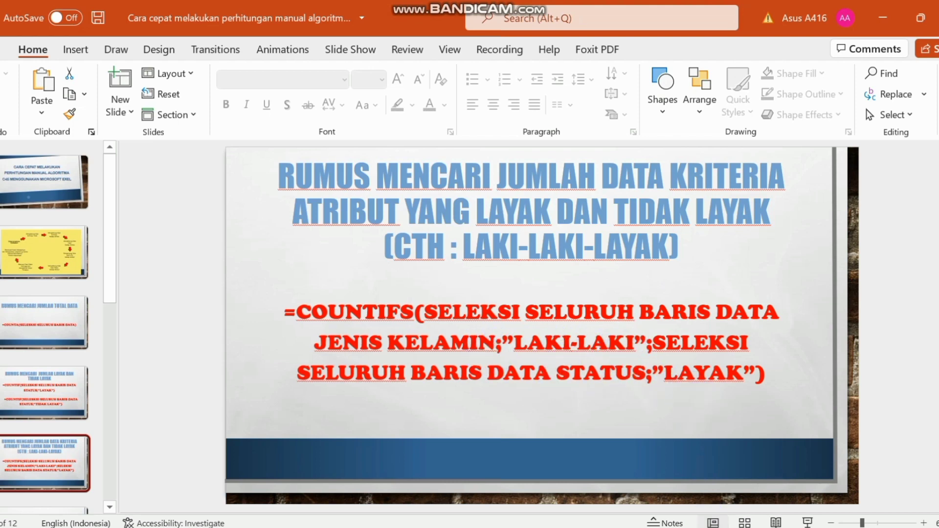
pyautogui.click(694, 527)
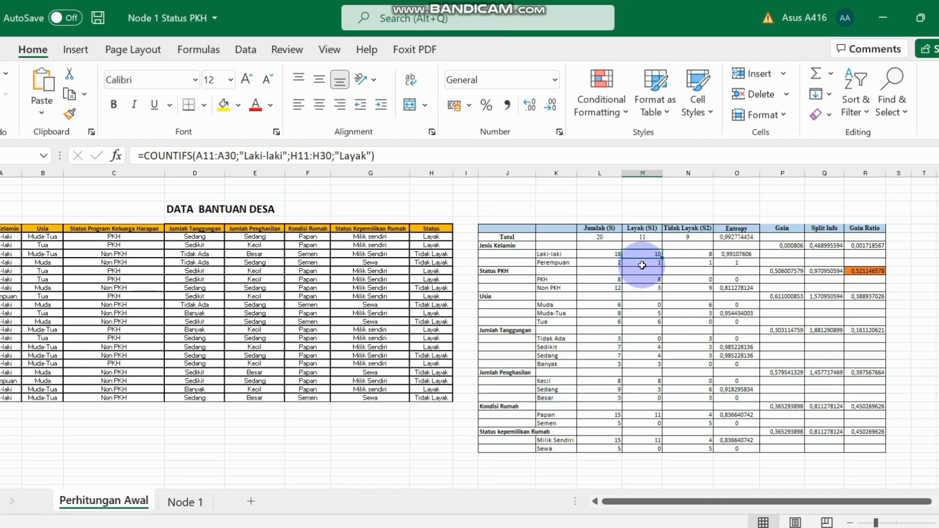
# - Examine each range and criterion of the Laki-laki row's Layak (S1) COUNTIFS formula, leaving the cell without saving edits
pyautogui.click(187, 153)
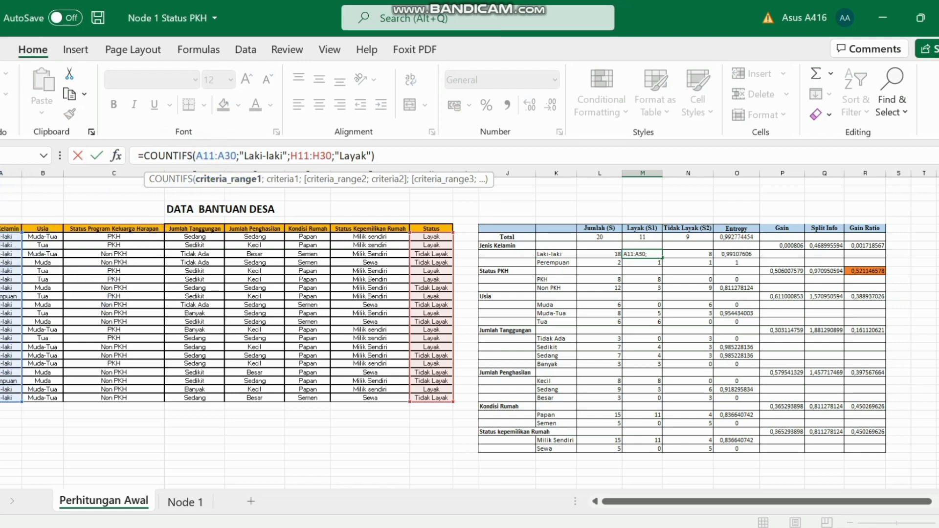
pyautogui.click(279, 157)
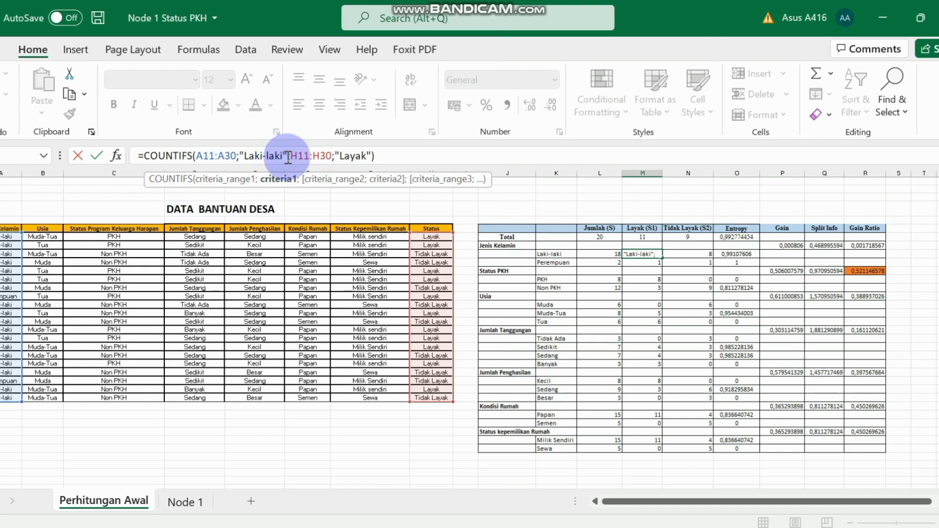
pyautogui.write(';')
pyautogui.click(304, 156)
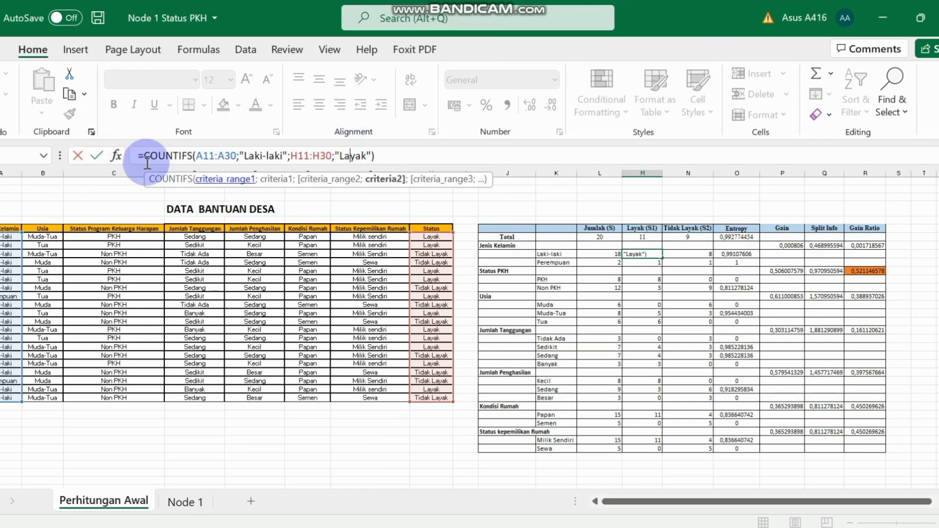
pyautogui.click(87, 160)
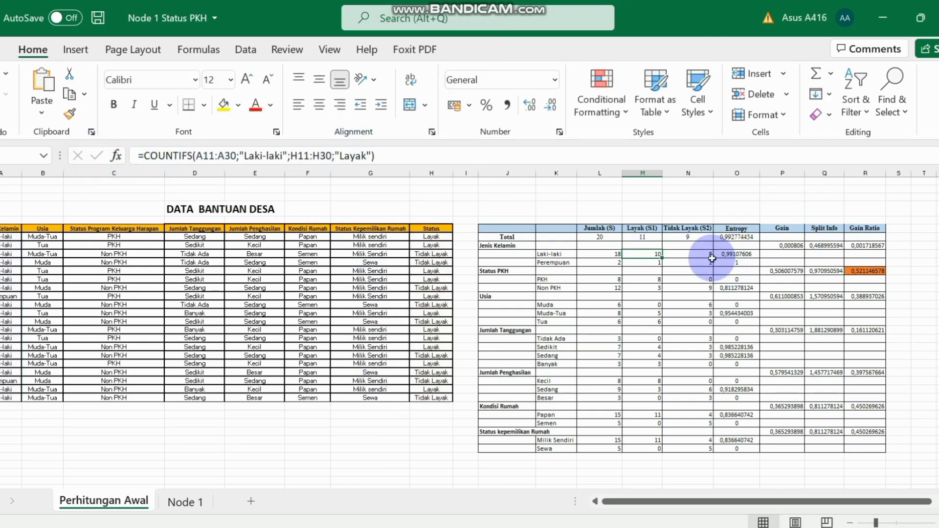
# - Examine the Laki-laki row's Tidak Layak (S2) COUNTIFS formula, leaving the cell without saving edits
pyautogui.click(698, 254)
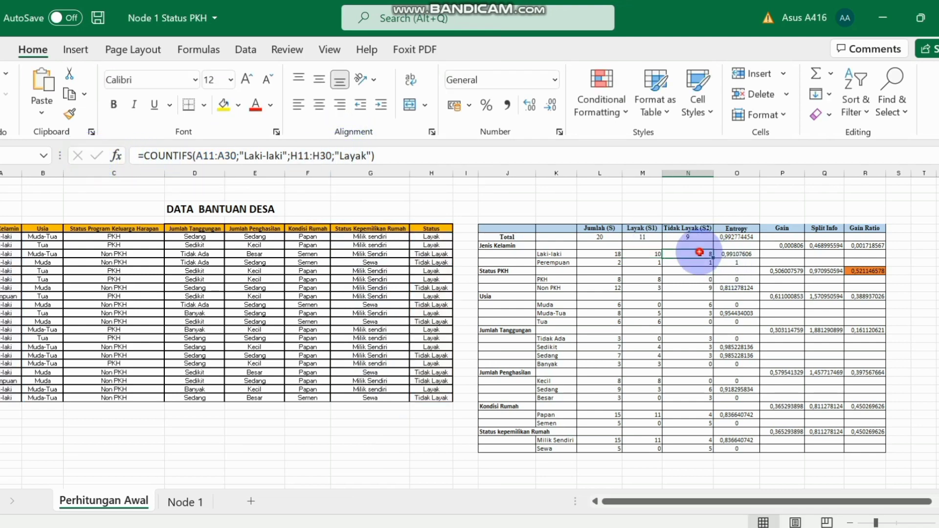
pyautogui.click(327, 156)
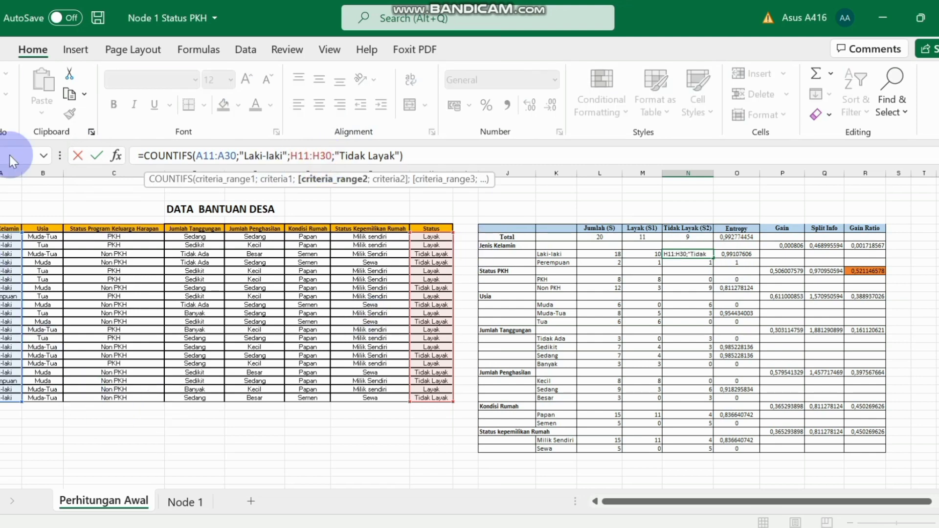
pyautogui.click(75, 157)
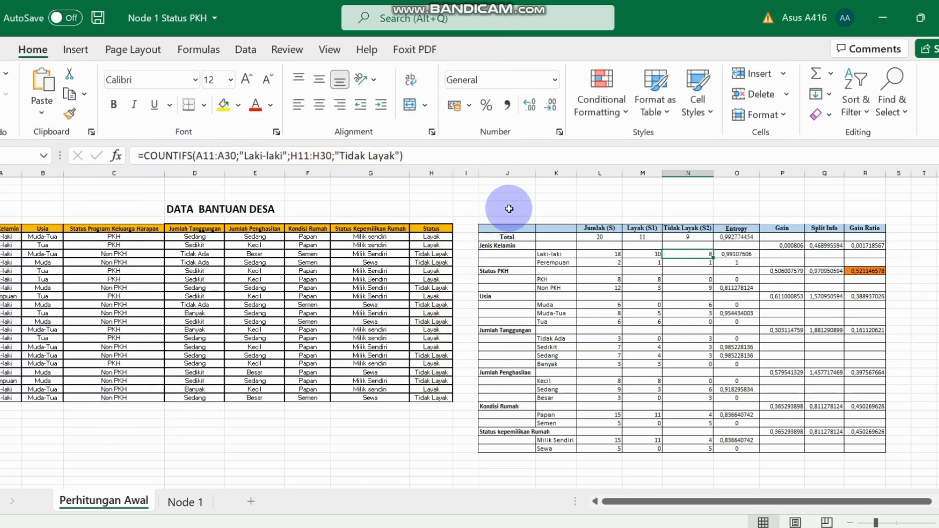
# - Examine the Perempuan row's Layak (S1) COUNTIFS formula without saving edits, and end on an empty cell above the calculation table
pyautogui.click(641, 264)
pyautogui.click(246, 155)
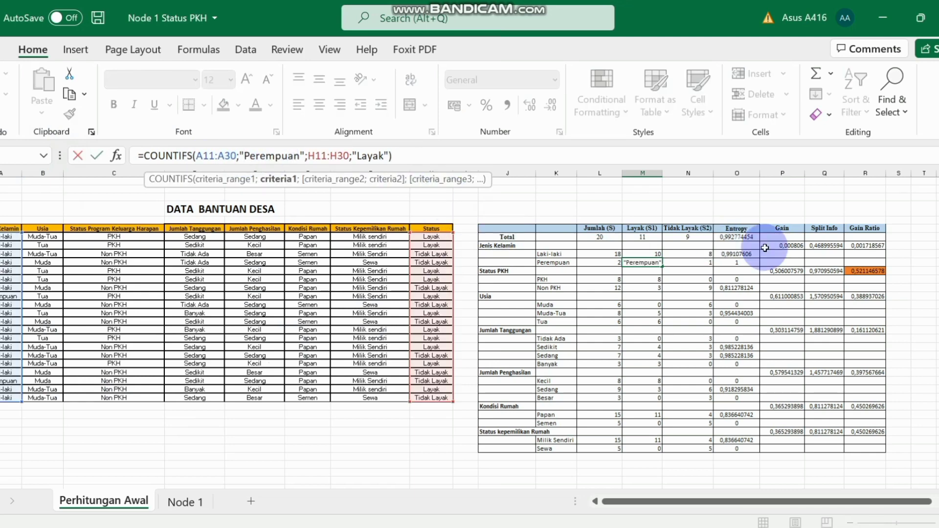
pyautogui.click(74, 154)
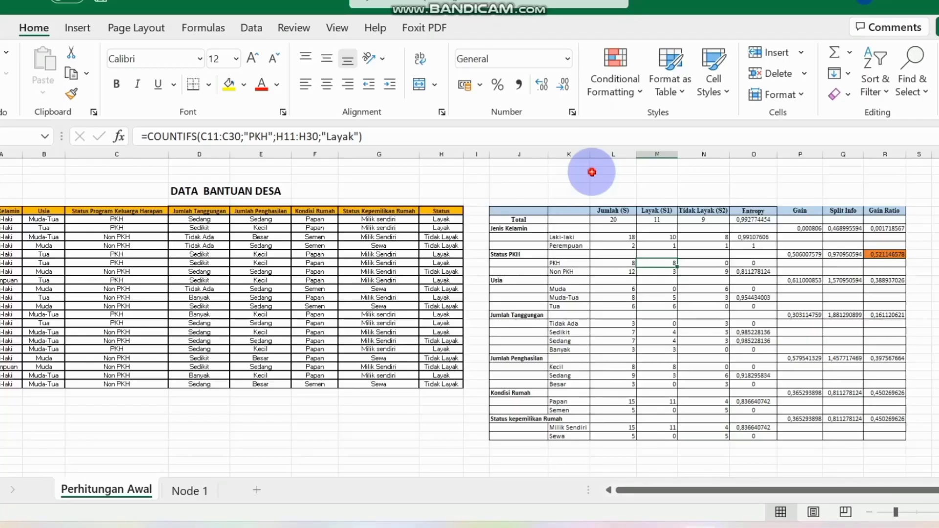
pyautogui.click(579, 189)
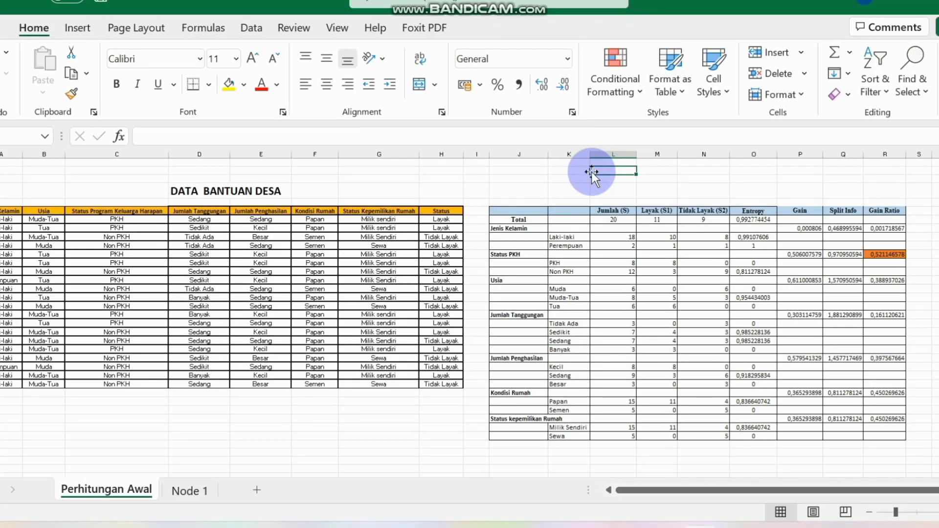
# - Compare the Total row's Entropy formula with the total entropy formula slide in PowerPoint, then return to Excel
pyautogui.click(756, 220)
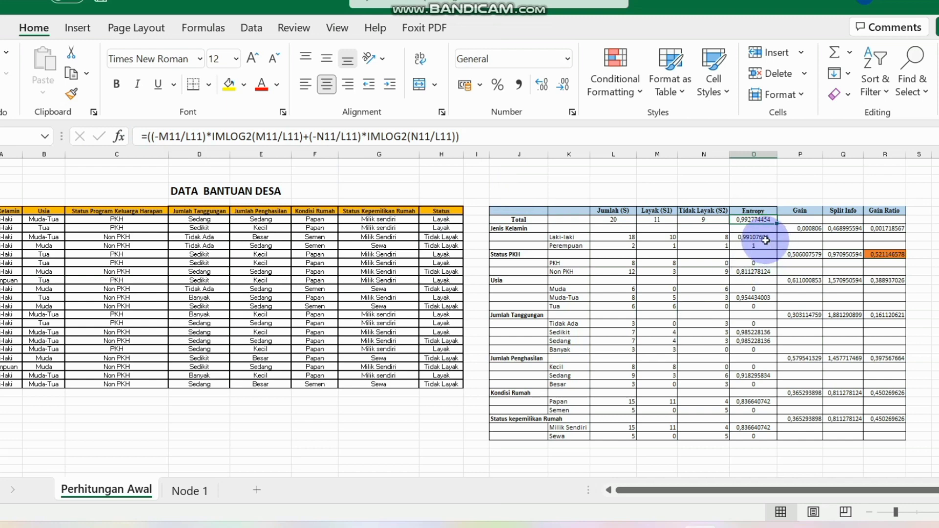
pyautogui.click(761, 237)
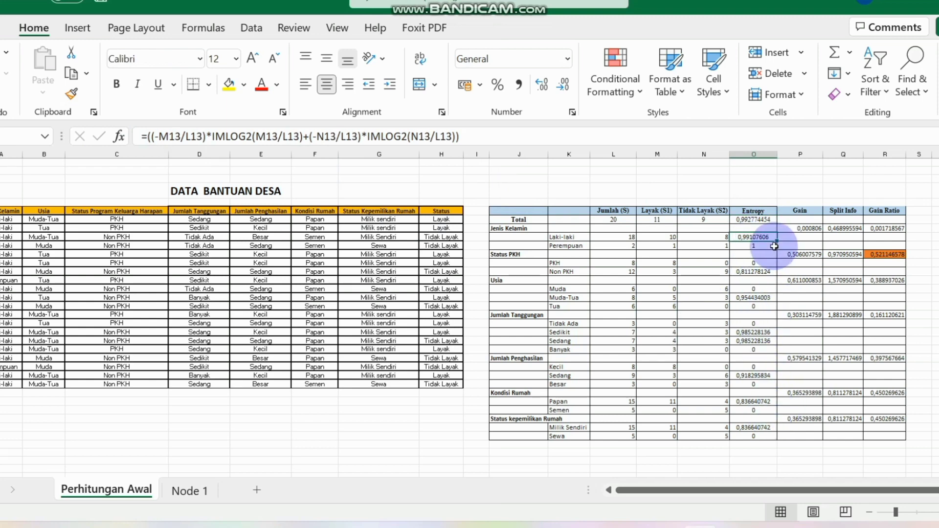
pyautogui.click(761, 219)
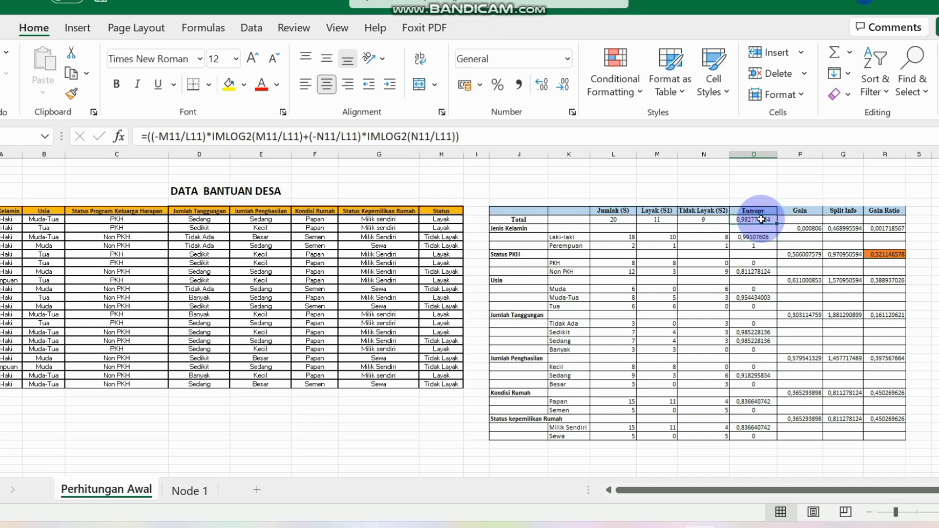
pyautogui.click(736, 527)
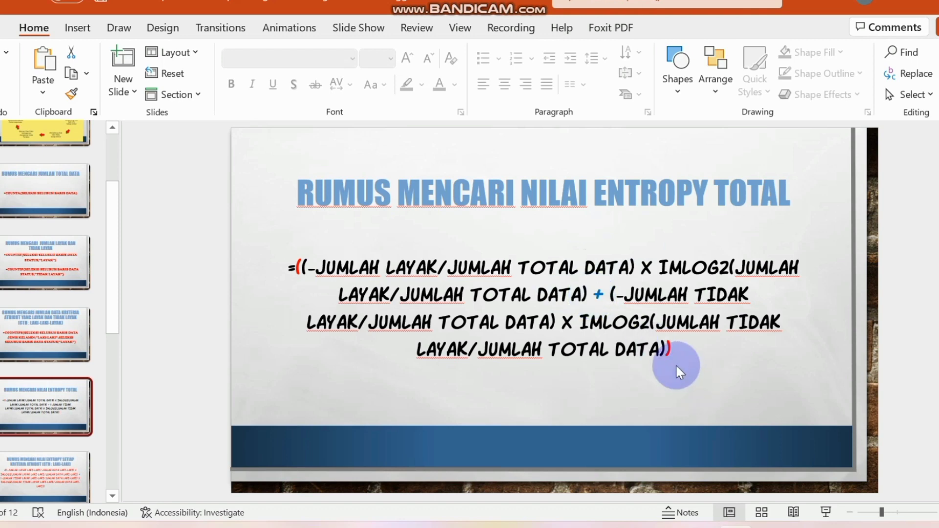
pyautogui.click(702, 527)
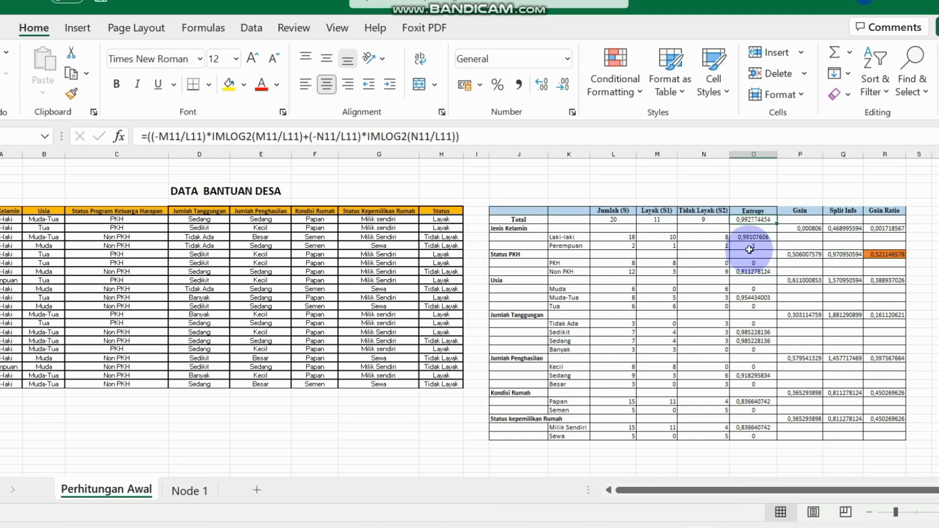
# - Examine each ratio and IMLOG2 term of the Total row's Entropy formula, leaving the cell without saving edits
pyautogui.click(257, 136)
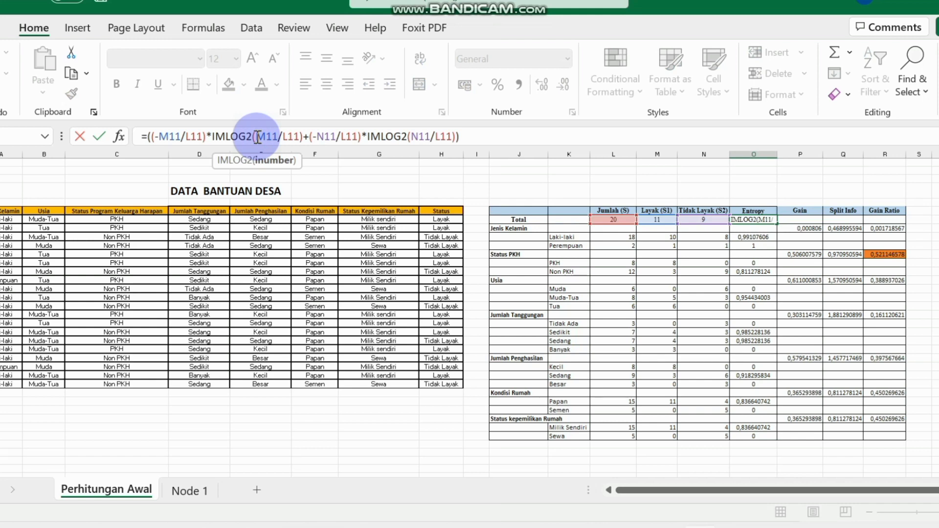
pyautogui.click(169, 137)
pyautogui.moveTo(171, 137); pyautogui.dragTo(191, 137)
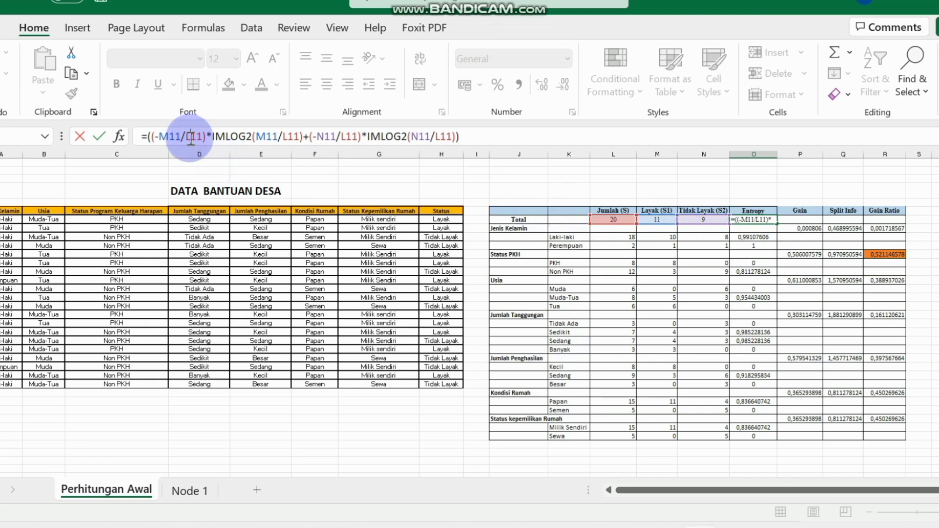
pyautogui.click(264, 140)
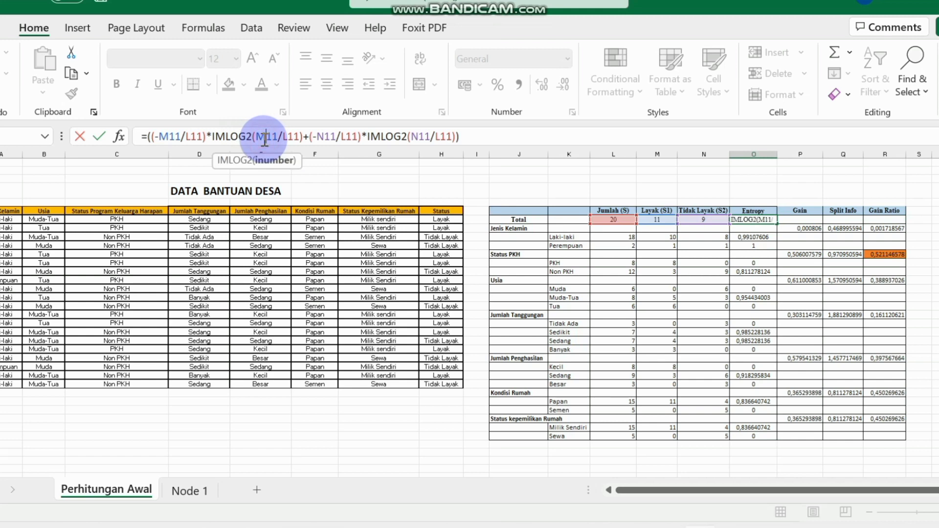
pyautogui.click(293, 139)
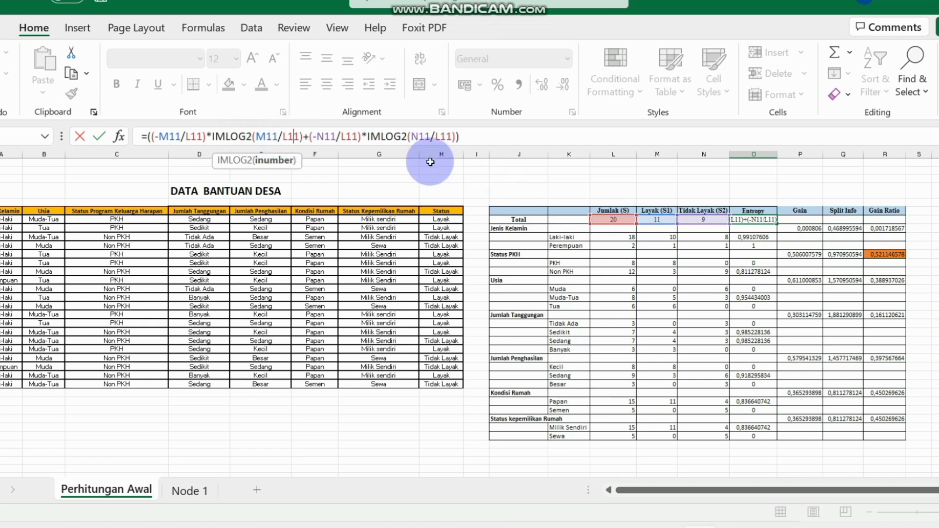
pyautogui.click(322, 142)
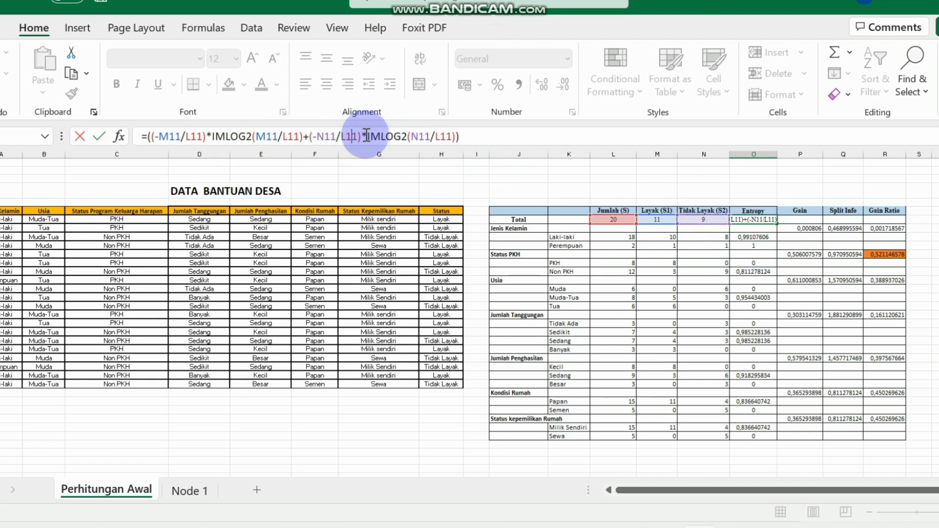
pyautogui.click(419, 135)
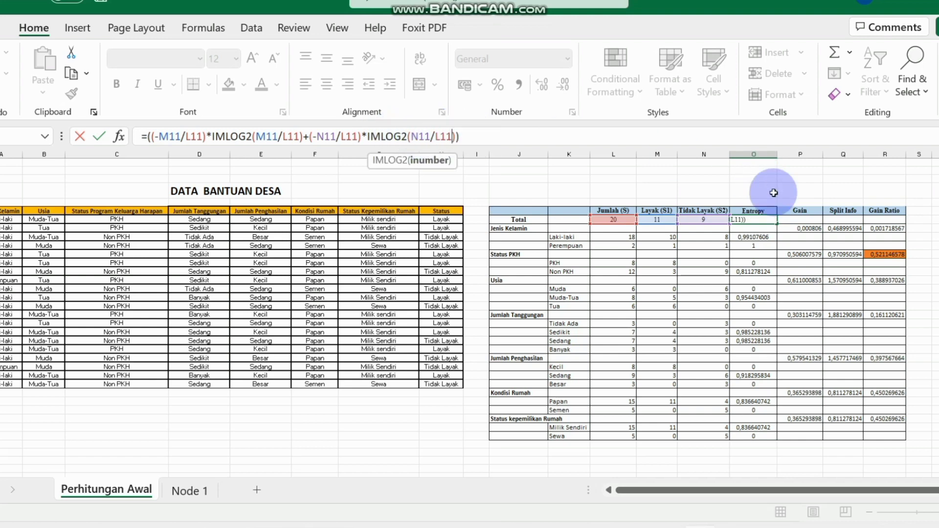
pyautogui.click(81, 136)
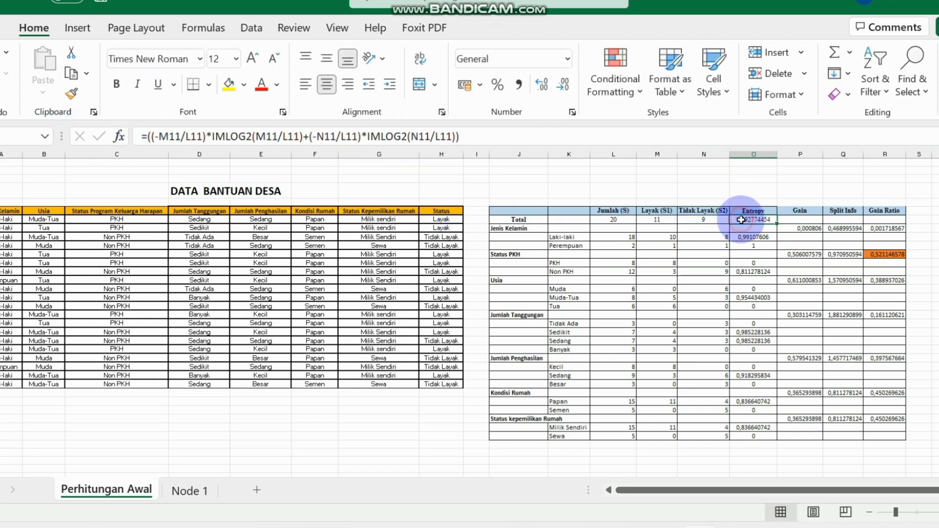
pyautogui.click(315, 137)
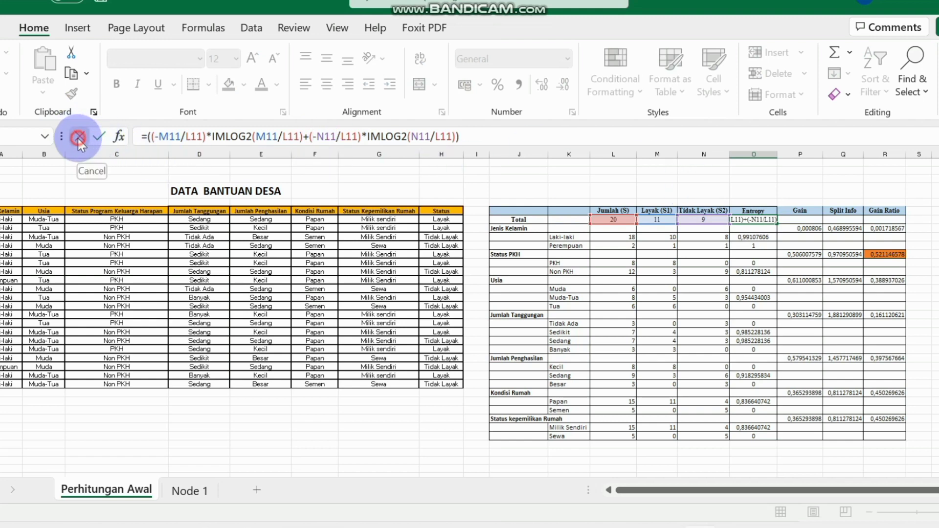
pyautogui.click(79, 138)
# - Compare the Laki-laki row's Entropy formula with the slide on entropy per attribute criterion in PowerPoint, then return to Excel
pyautogui.click(772, 236)
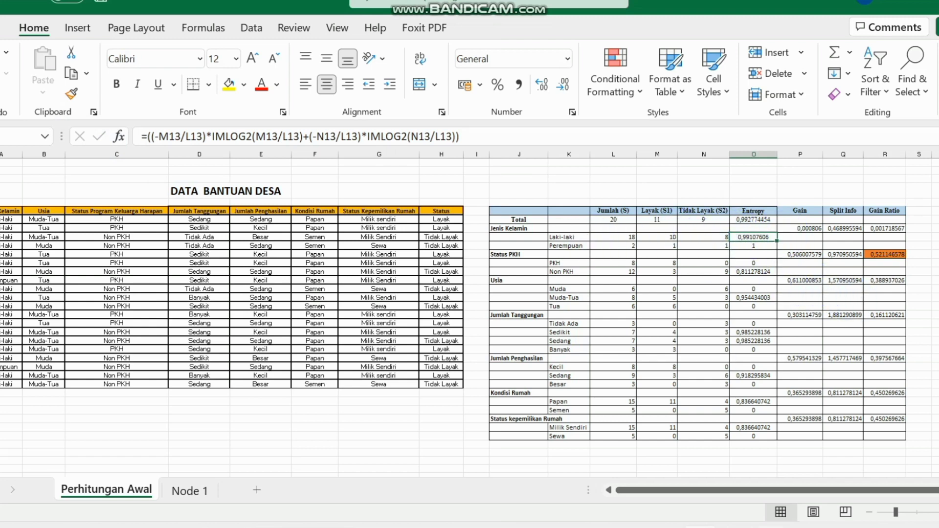
pyautogui.click(736, 527)
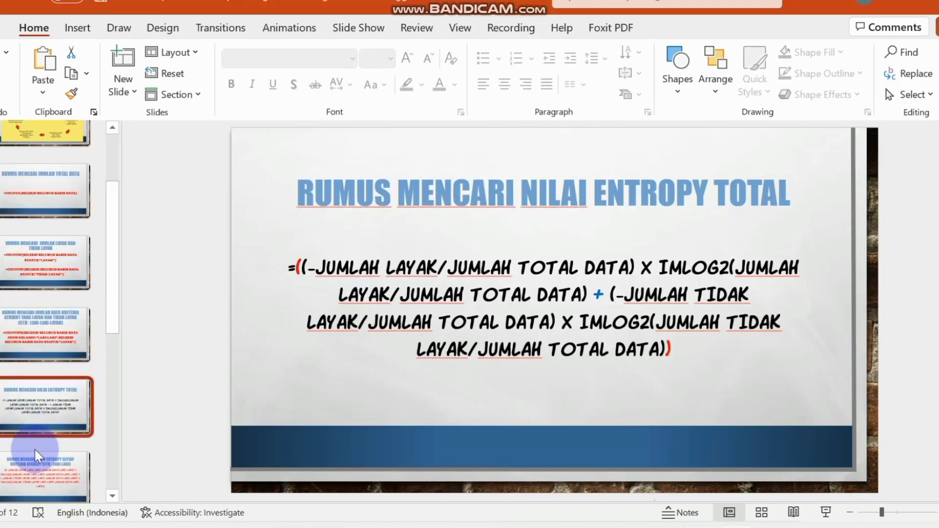
pyautogui.click(40, 470)
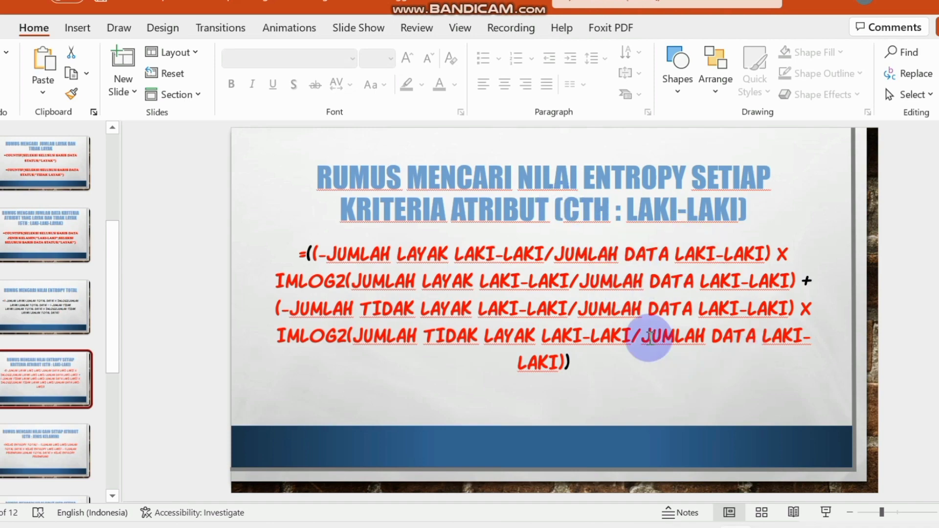
pyautogui.hotkey('alt', 'Tab')
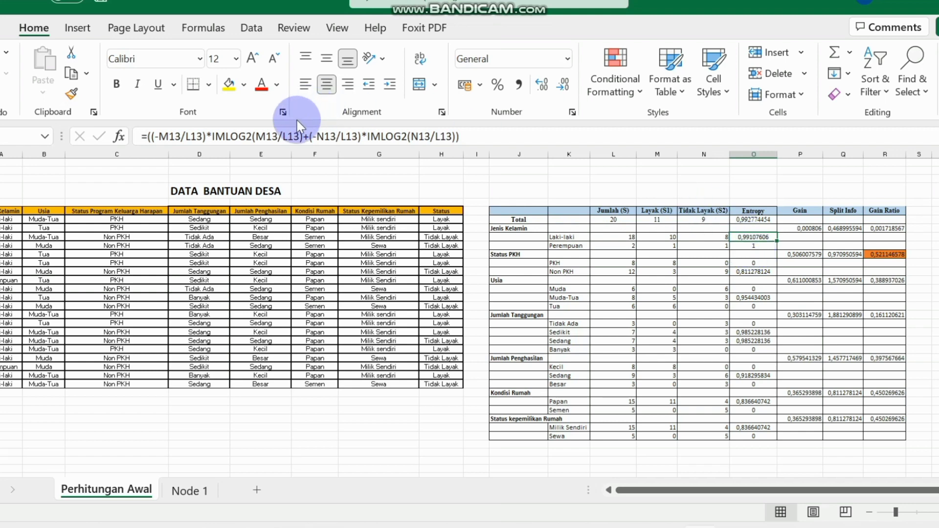
# - Examine each ratio and IMLOG2 term of the Laki-laki row's Entropy formula, leaving the cell without saving edits
pyautogui.click(306, 132)
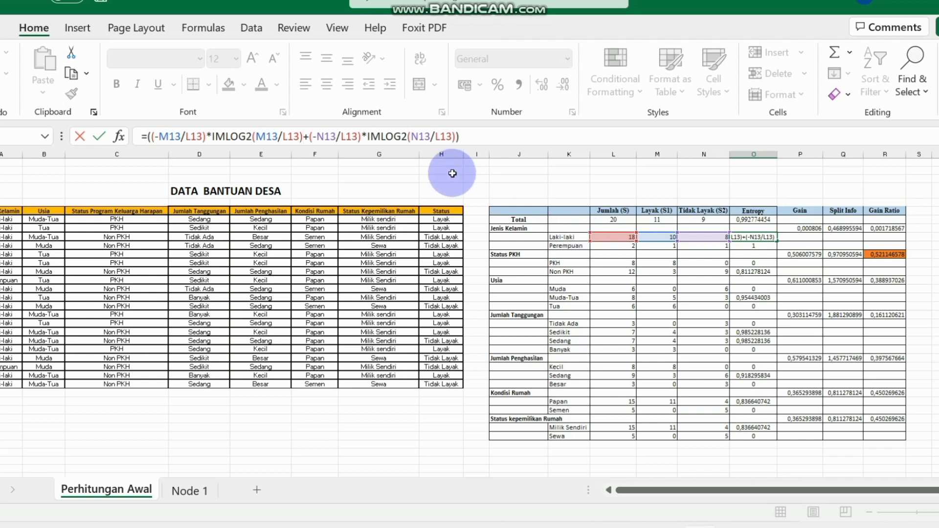
pyautogui.click(172, 139)
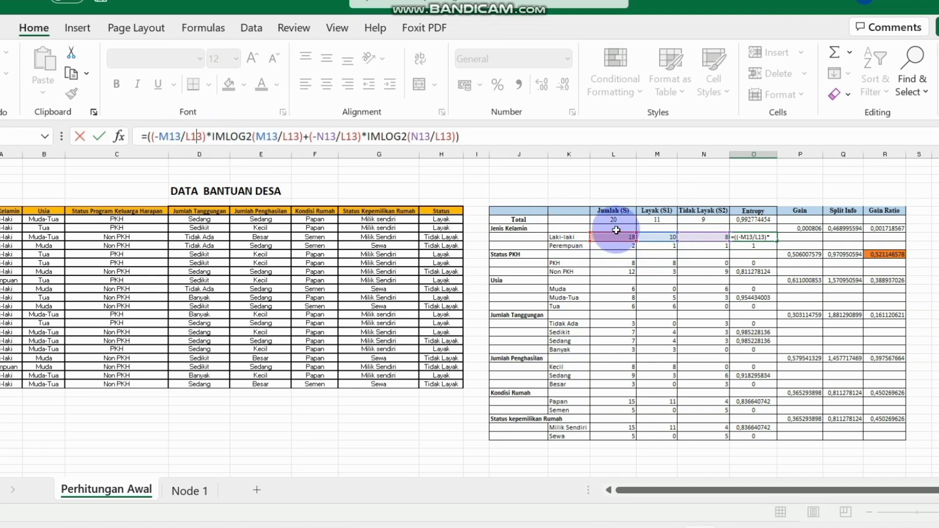
pyautogui.click(277, 137)
pyautogui.click(287, 137)
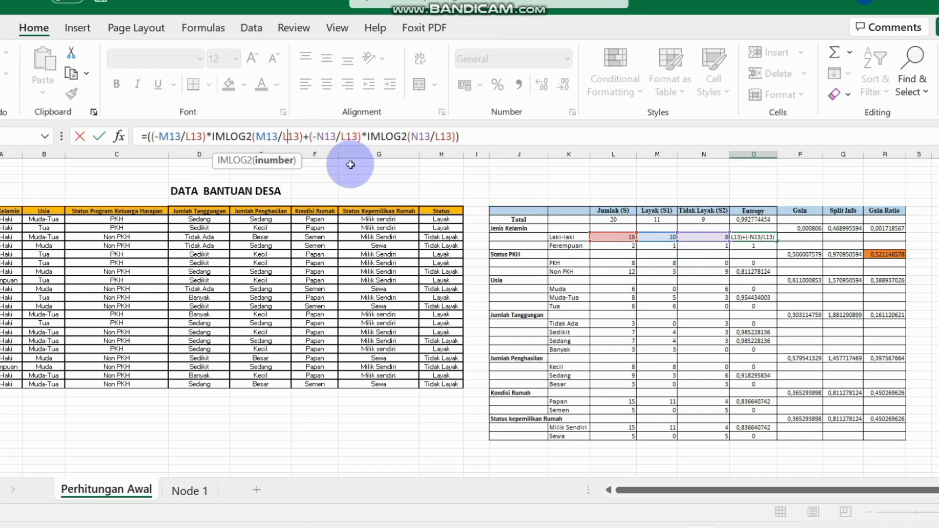
pyautogui.click(322, 138)
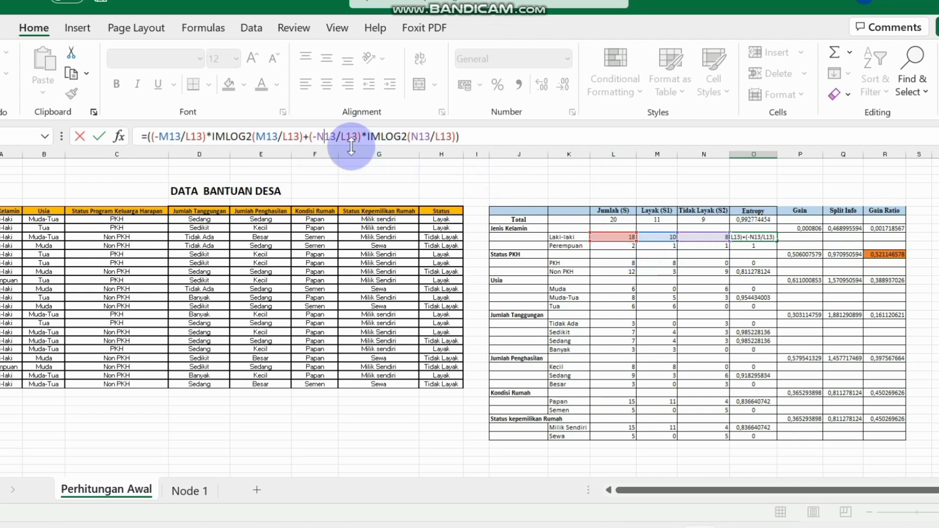
pyautogui.click(418, 137)
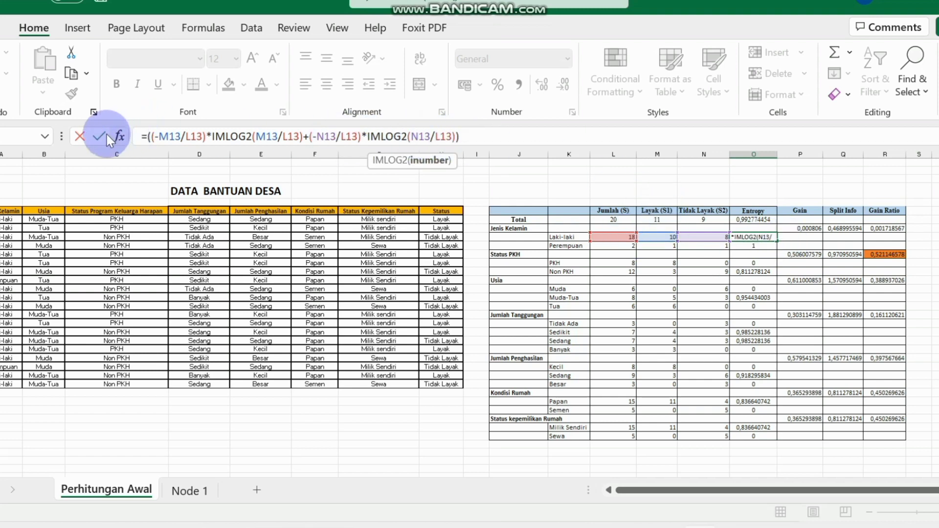
pyautogui.click(81, 137)
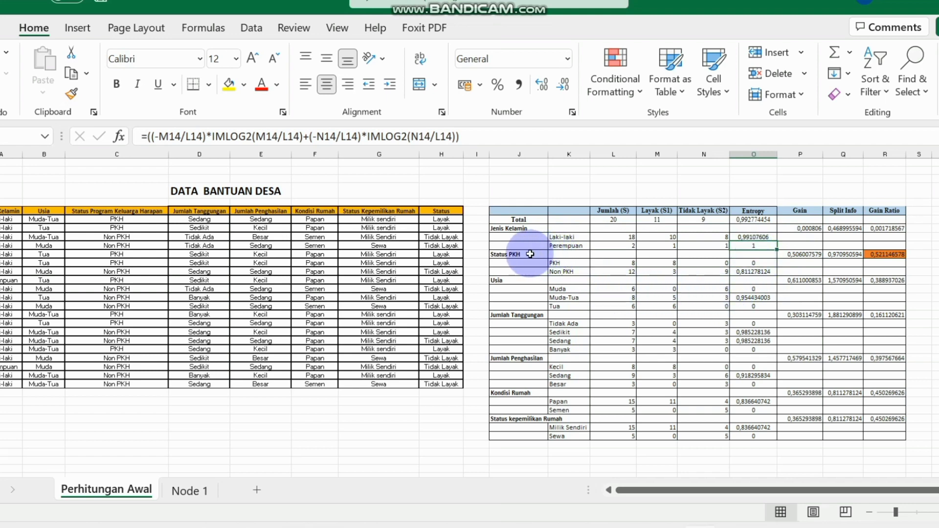
# - Examine the PKH row's Tidak Layak (S2) formula and its Entropy entry
pyautogui.click(716, 263)
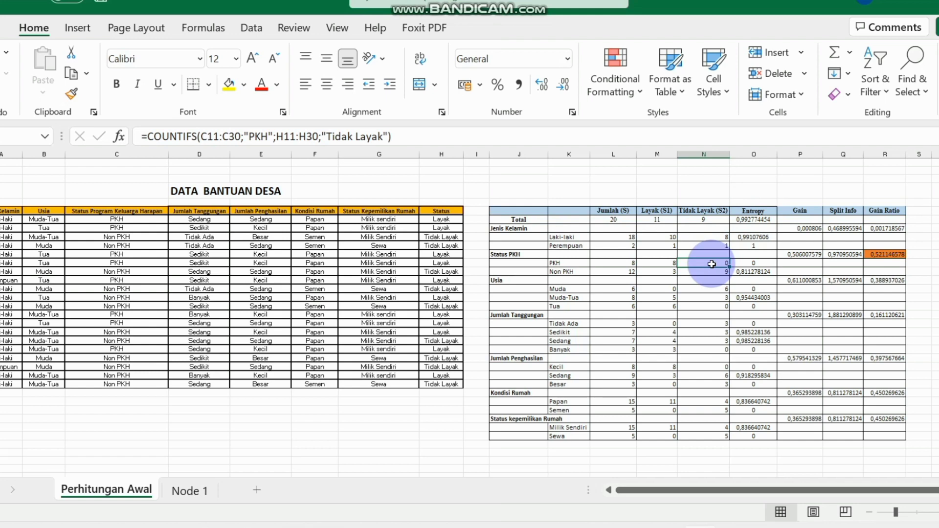
pyautogui.click(748, 263)
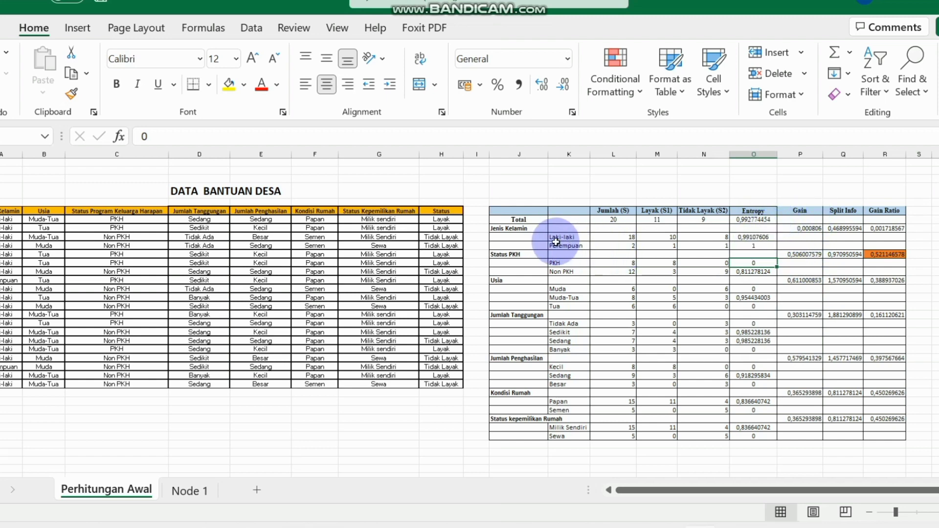
# - Compare the Jenis Kelamin row's Gain formula with the slide on gain per attribute in PowerPoint, then return to Excel
pyautogui.click(814, 230)
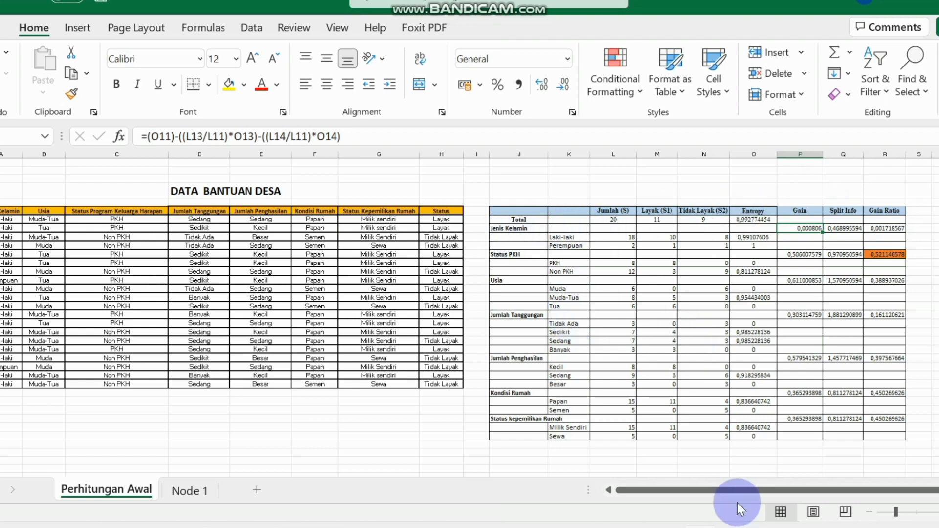
pyautogui.click(474, 527)
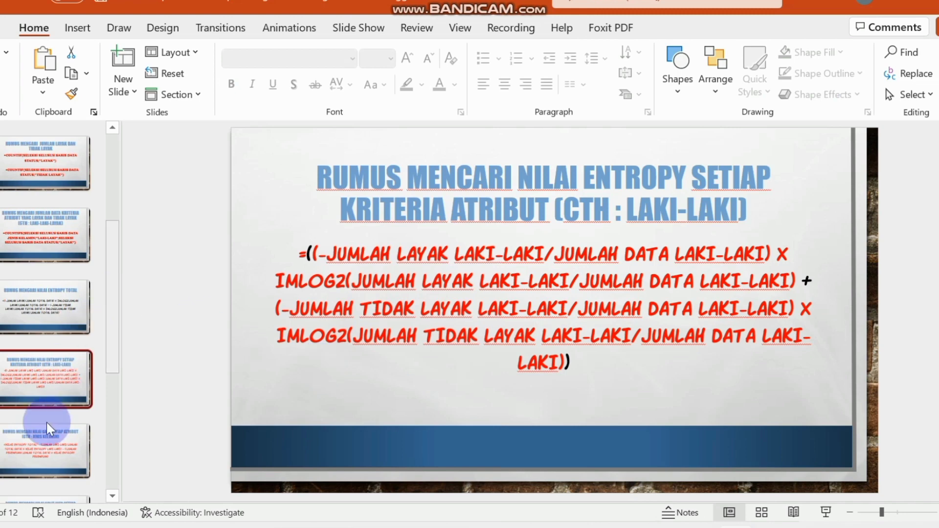
pyautogui.click(36, 448)
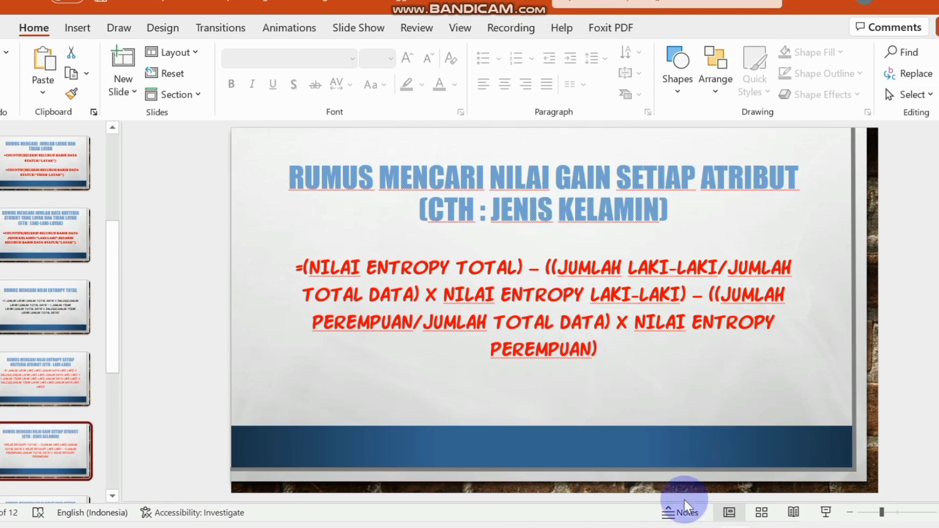
pyautogui.click(703, 520)
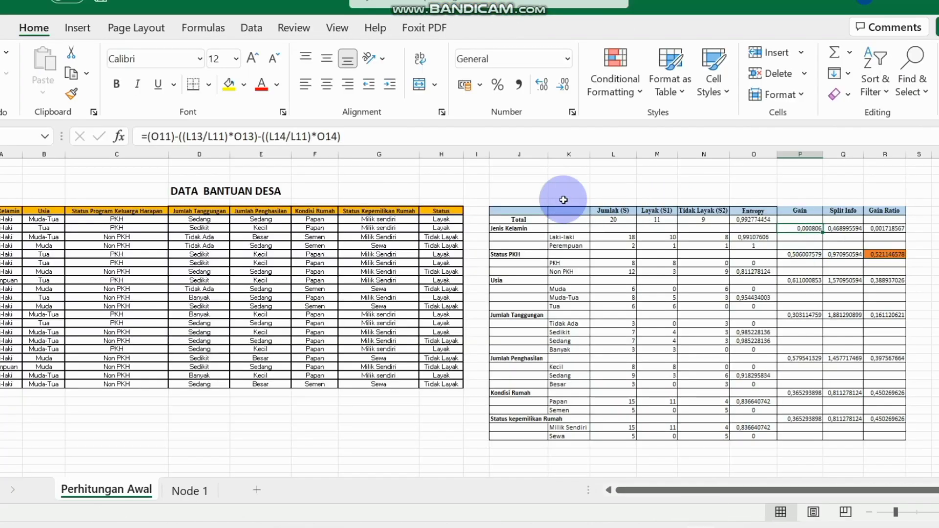
# - Examine the Laki-laki and Perempuan terms of the Jenis Kelamin row's Gain formula, leaving the cell without saving edits
pyautogui.click(230, 137)
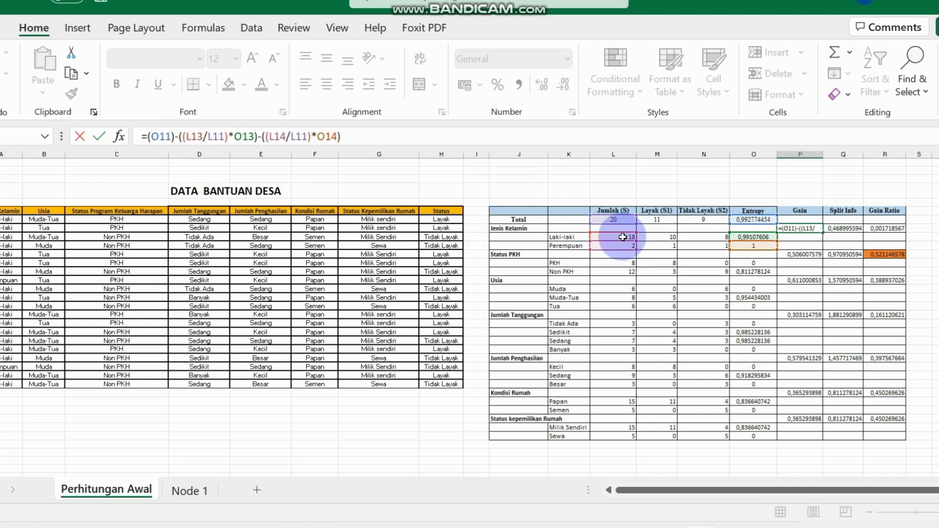
pyautogui.click(223, 142)
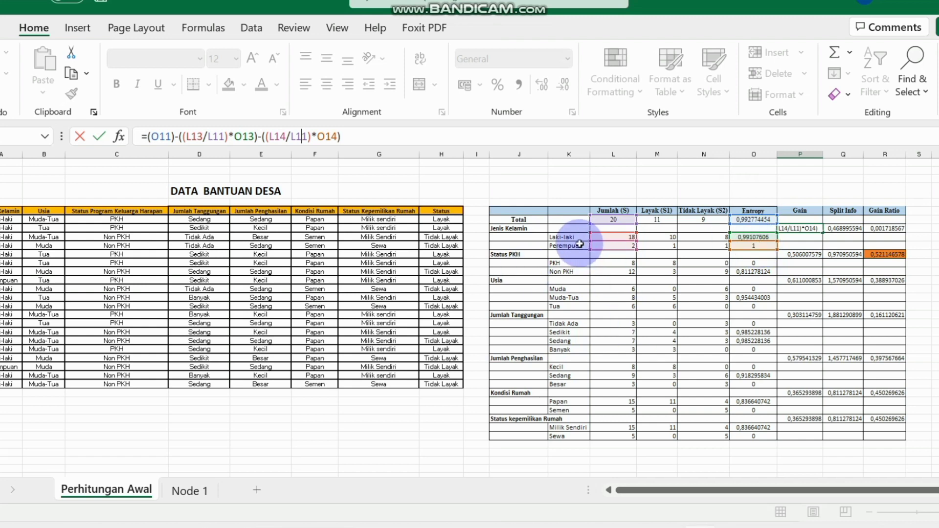
pyautogui.click(80, 136)
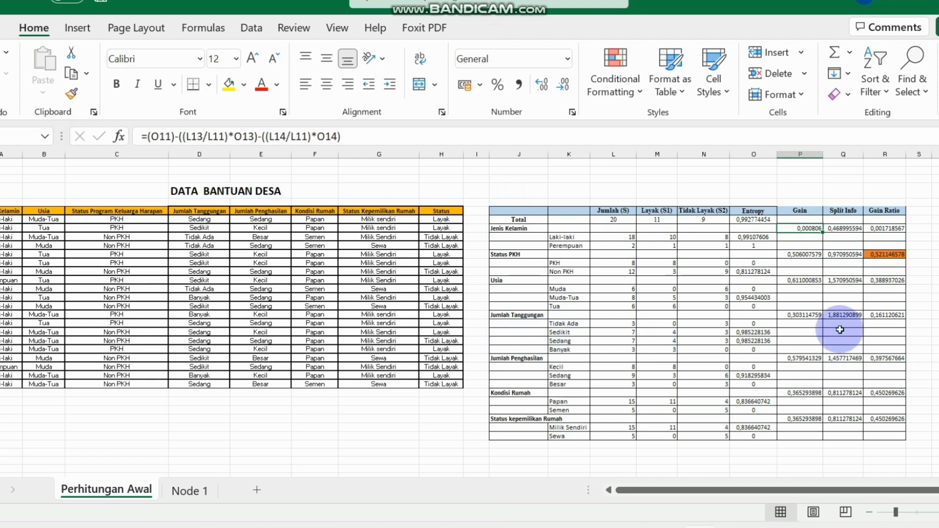
# - Examine the four criterion terms of the Jumlah Tanggungan row's Gain formula, then go back to the Jenis Kelamin row's Gain cell
pyautogui.doubleClick(813, 315)
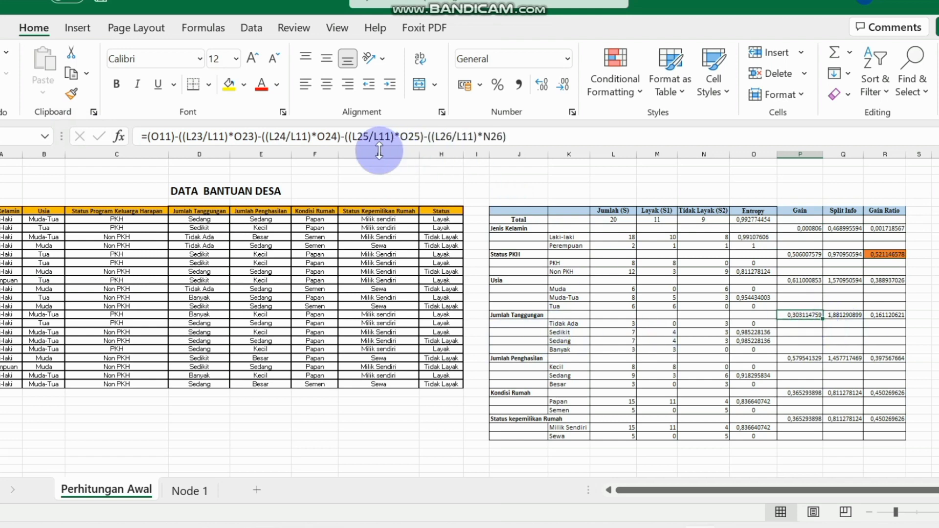
pyautogui.click(345, 138)
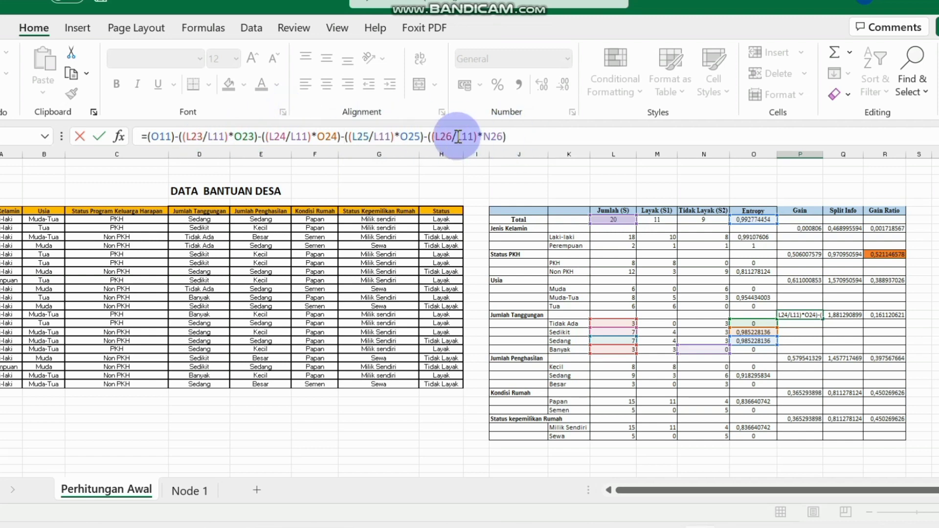
pyautogui.click(80, 136)
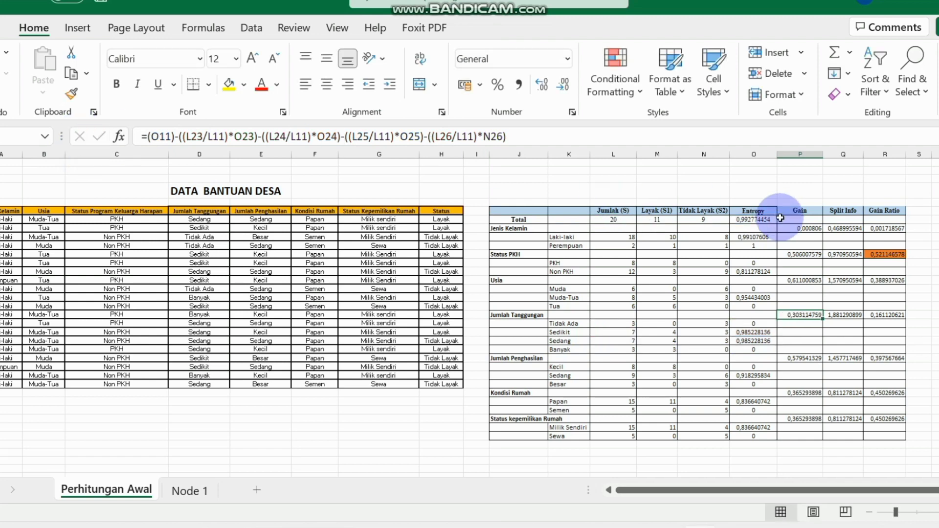
pyautogui.click(810, 227)
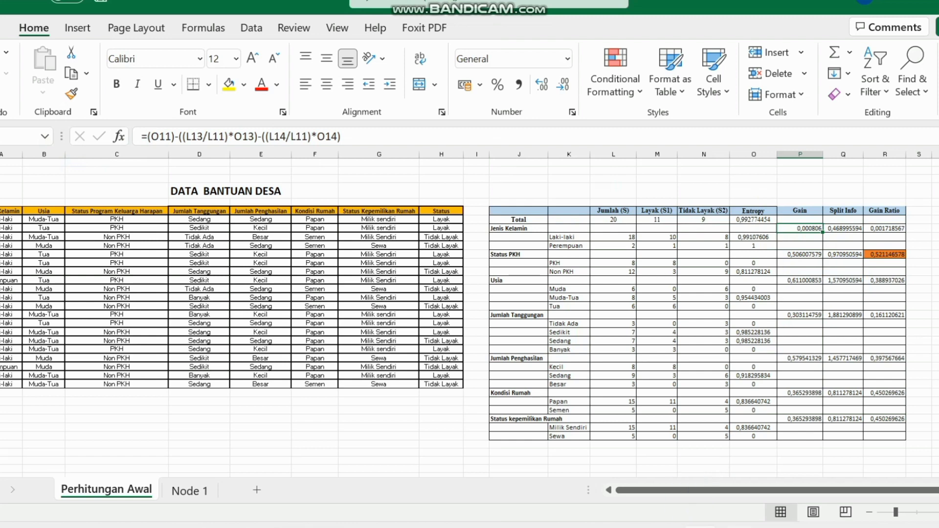
# - Switch to PowerPoint, review the slide on split info per attribute, then return to Excel
pyautogui.click(489, 527)
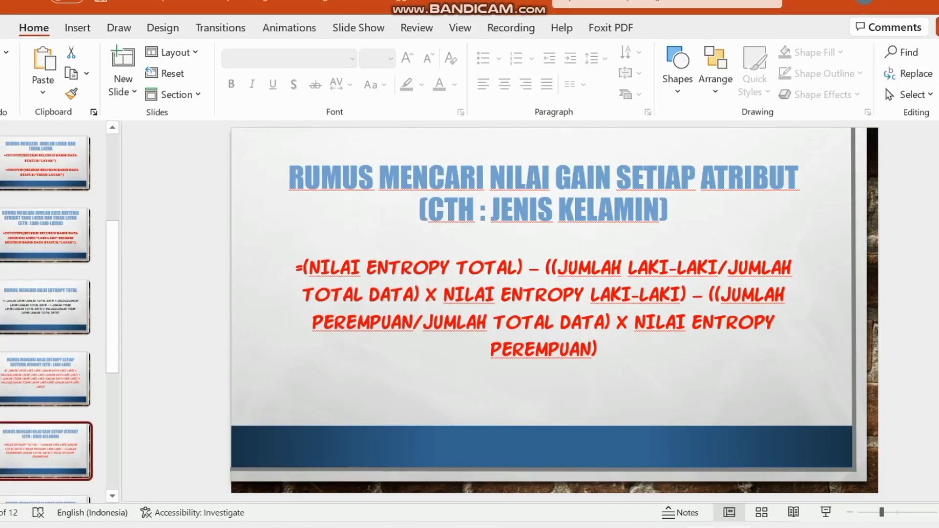
pyautogui.scroll(-1, 59, 417)
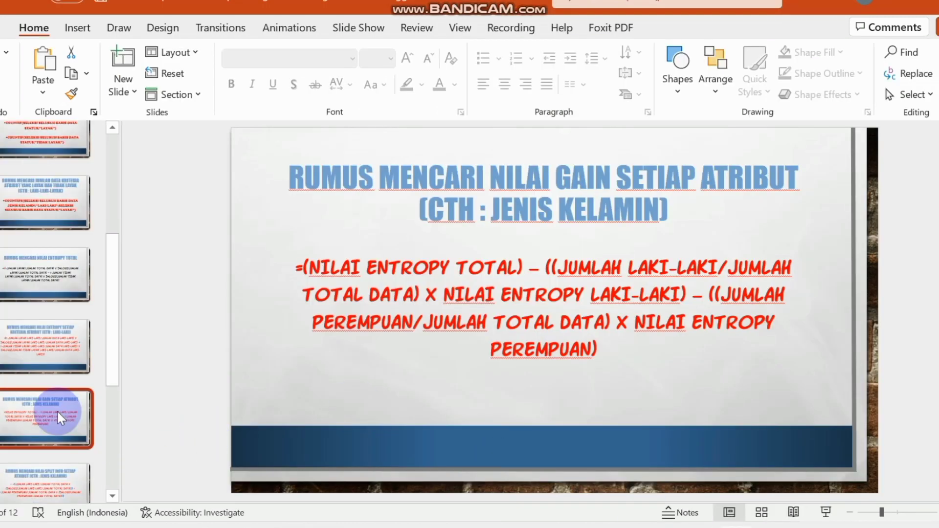
pyautogui.click(47, 425)
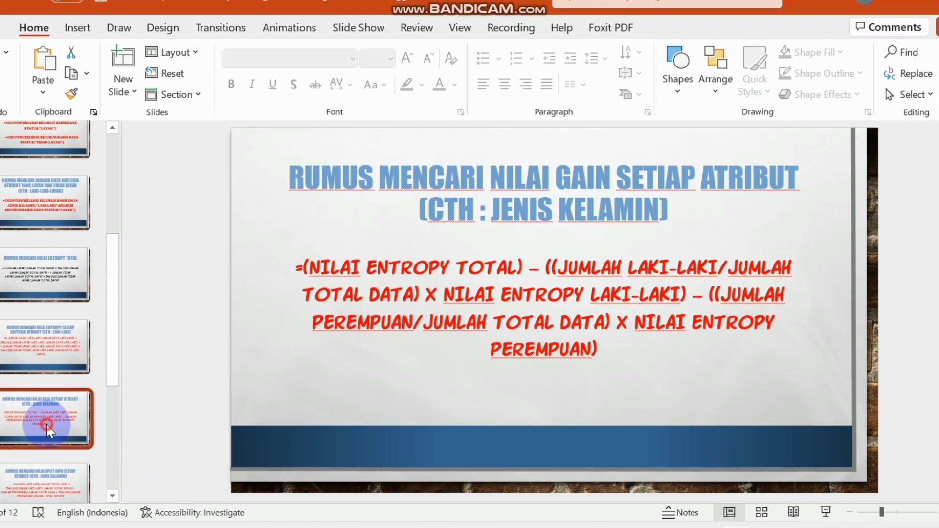
pyautogui.click(21, 489)
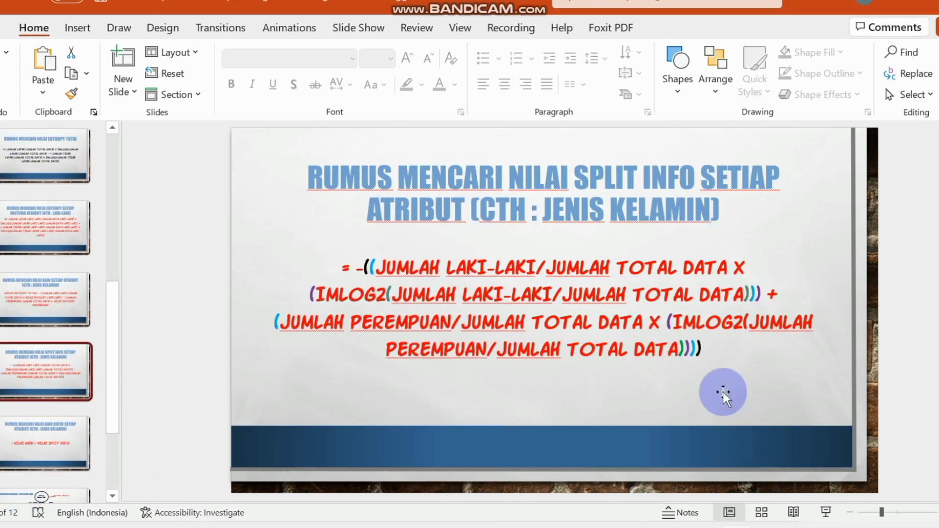
pyautogui.moveTo(736, 523)
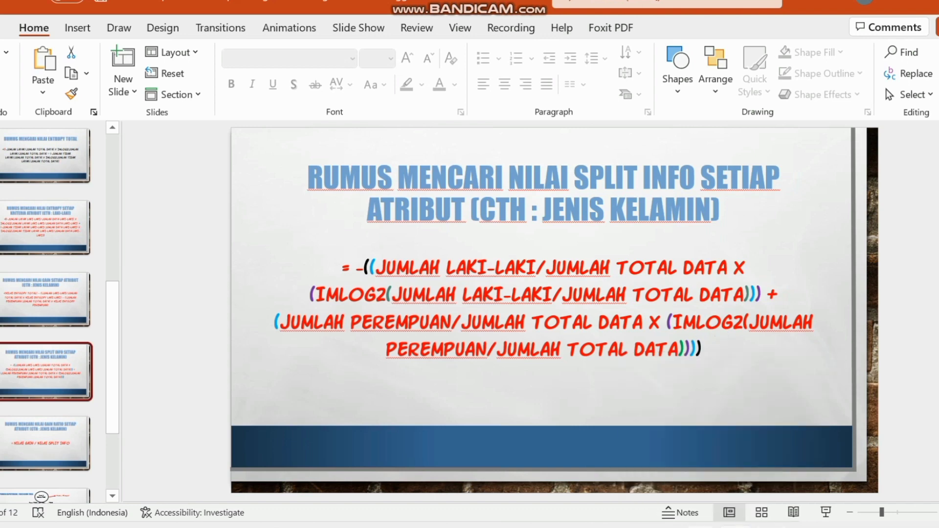
pyautogui.click(700, 524)
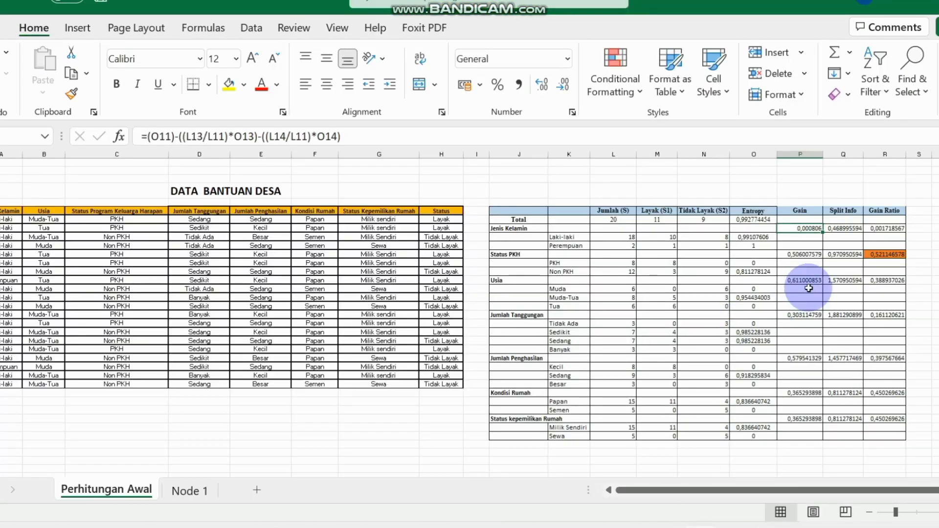
# - Examine the ratio and IMLOG2 terms of the Jenis Kelamin row's Split Info formula and compare it with the Jumlah Tanggungan row's formula
pyautogui.click(843, 229)
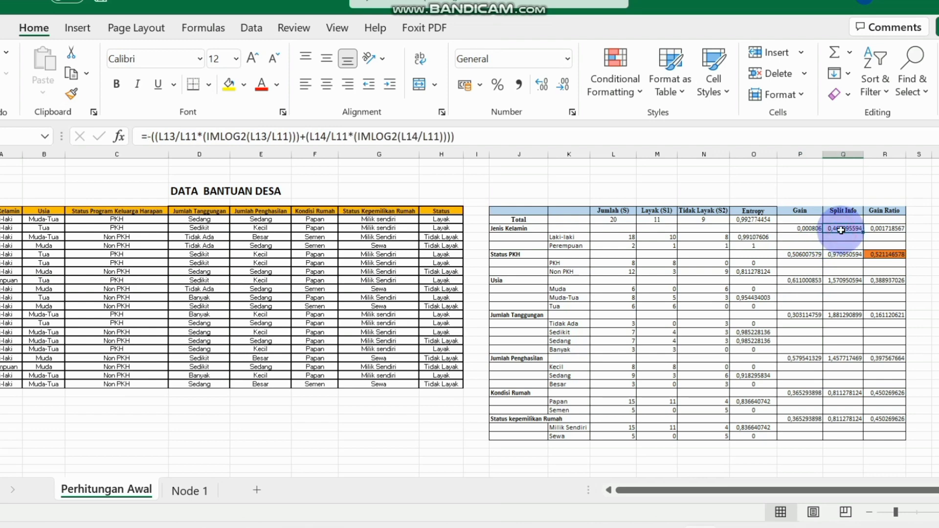
pyautogui.click(330, 139)
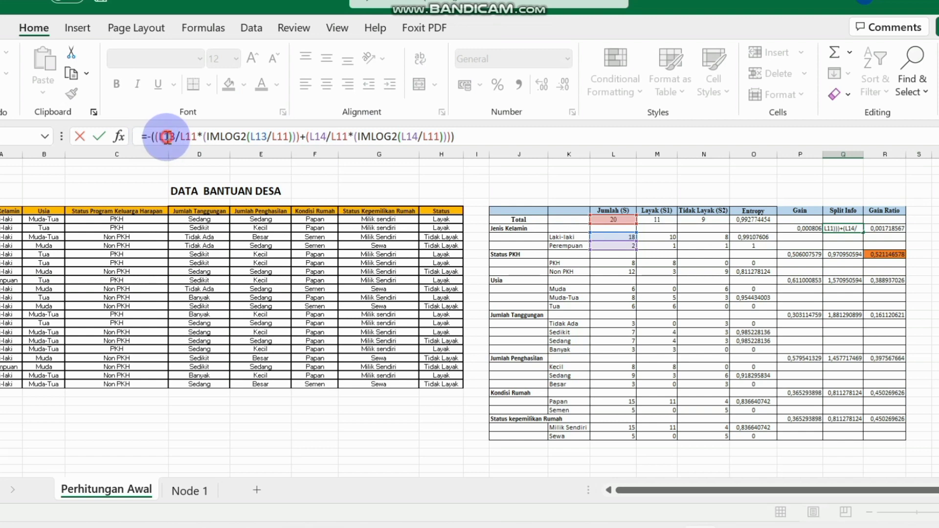
pyautogui.click(166, 137)
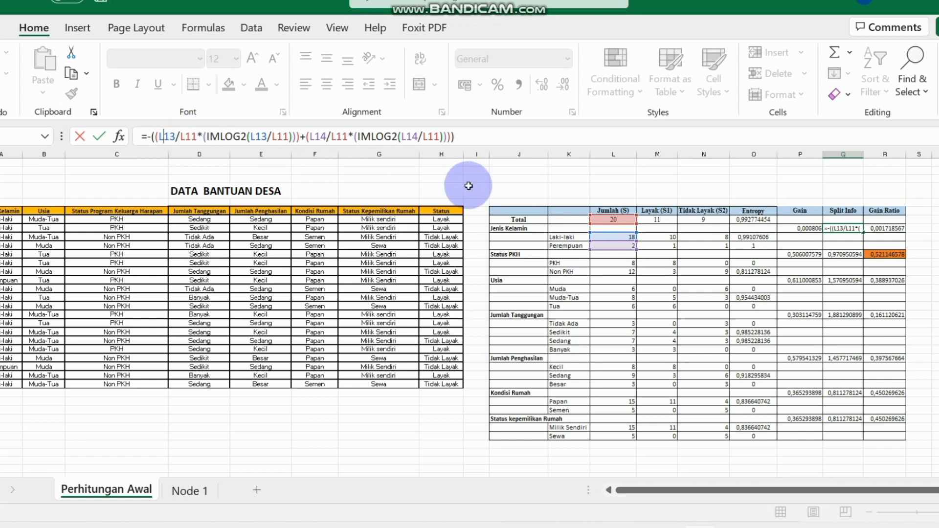
pyautogui.click(226, 136)
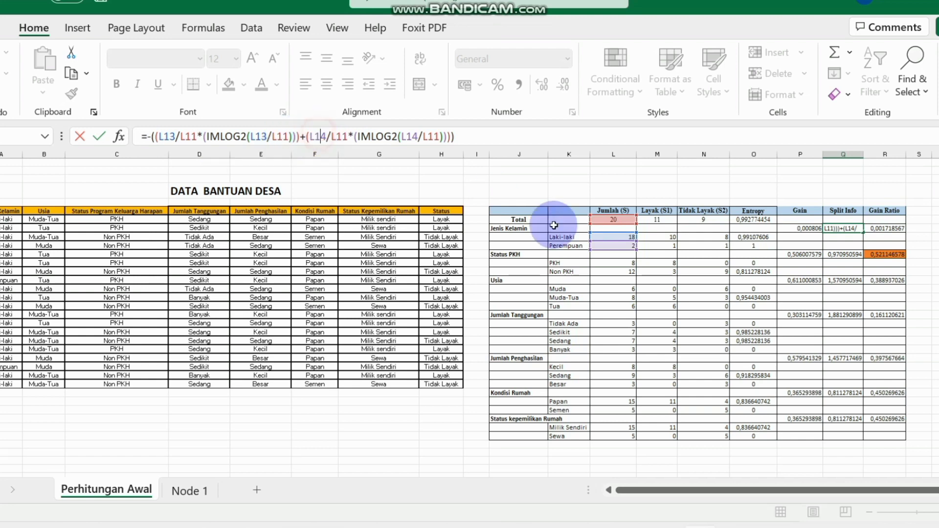
pyautogui.click(321, 136)
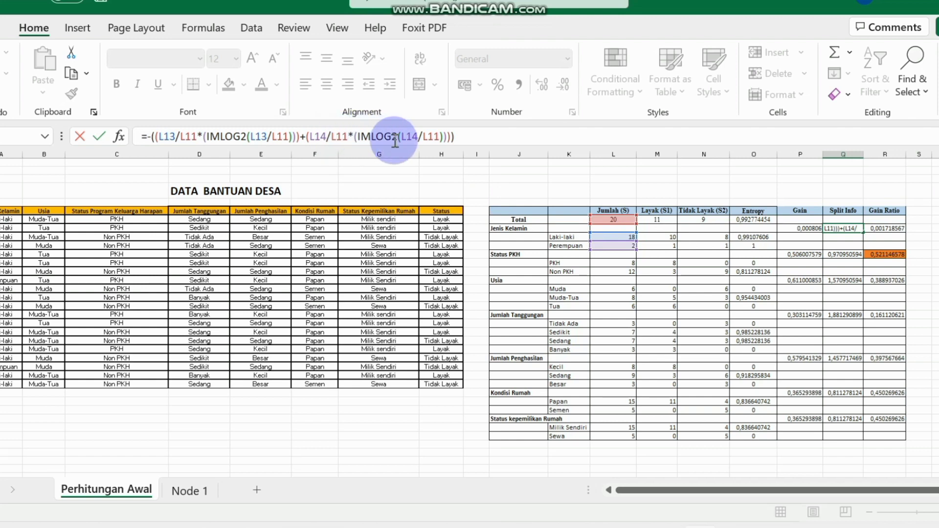
pyautogui.click(412, 137)
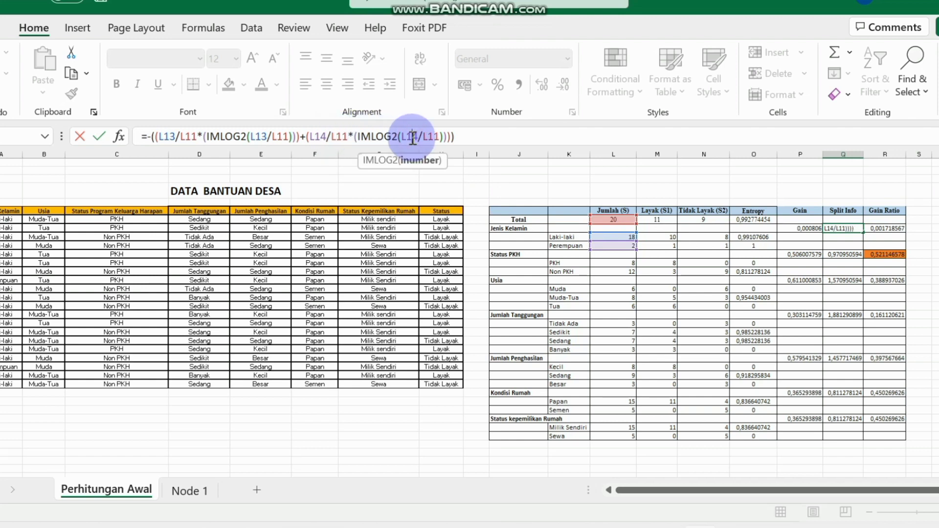
pyautogui.click(428, 138)
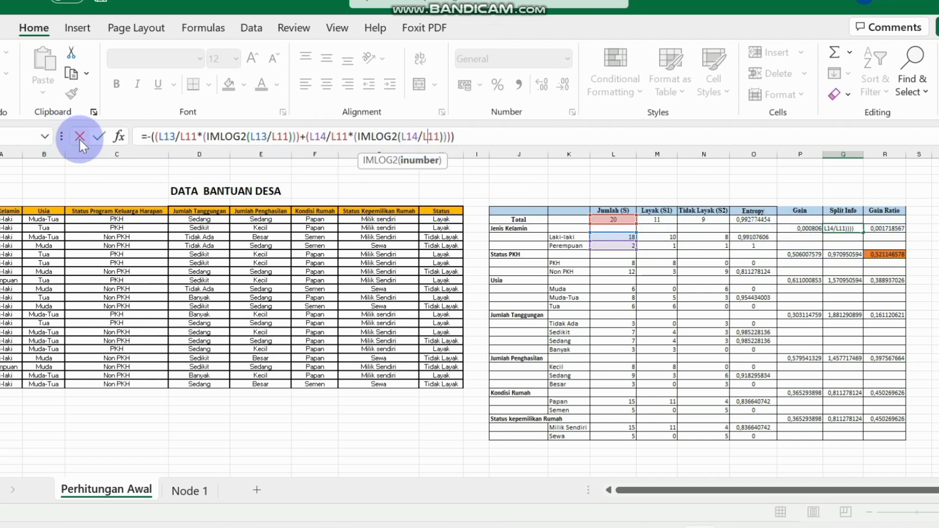
pyautogui.click(99, 136)
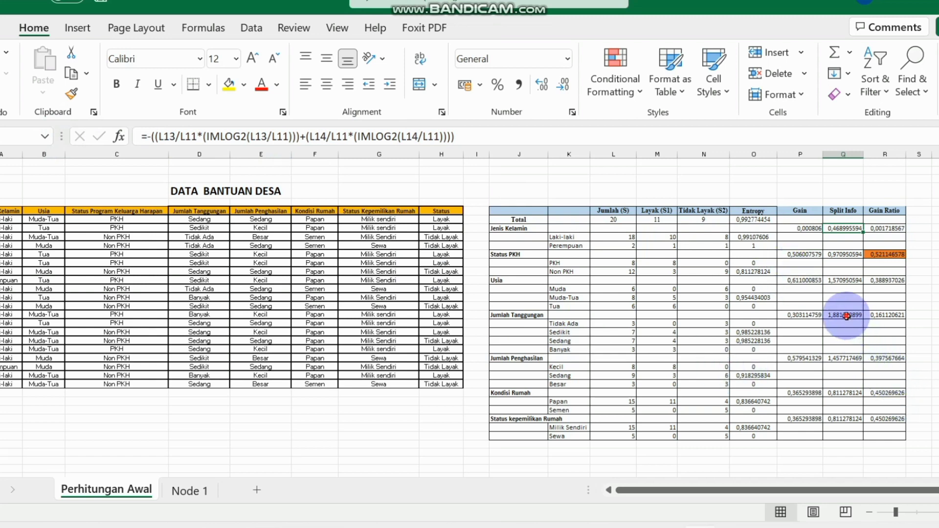
pyautogui.click(846, 316)
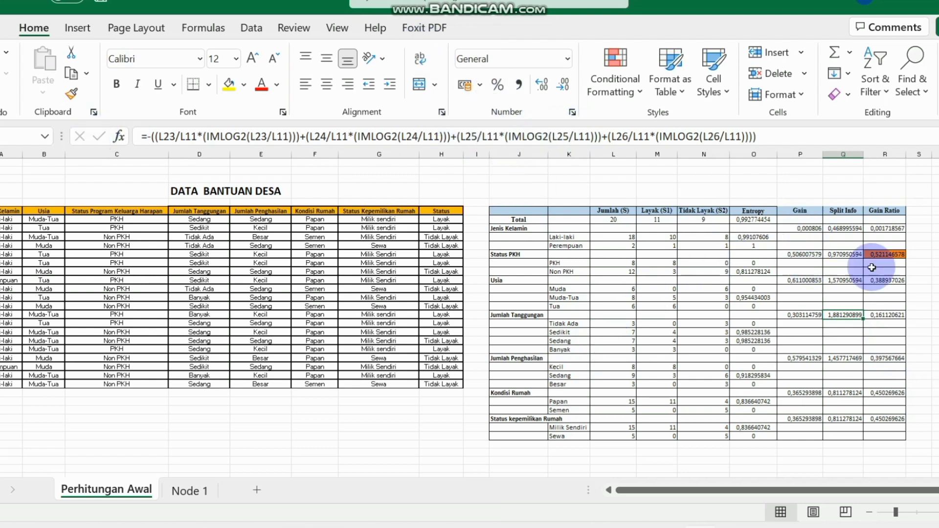
pyautogui.click(856, 230)
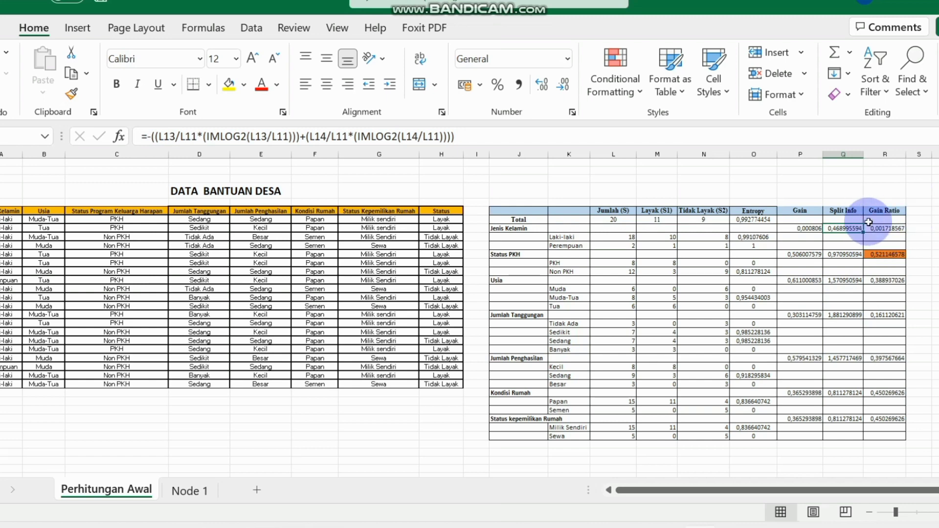
# - Compare the Jenis Kelamin row's Gain Ratio formula with the gain ratio slide in PowerPoint, then recheck the row's Gain and Gain Ratio in Excel
pyautogui.click(880, 227)
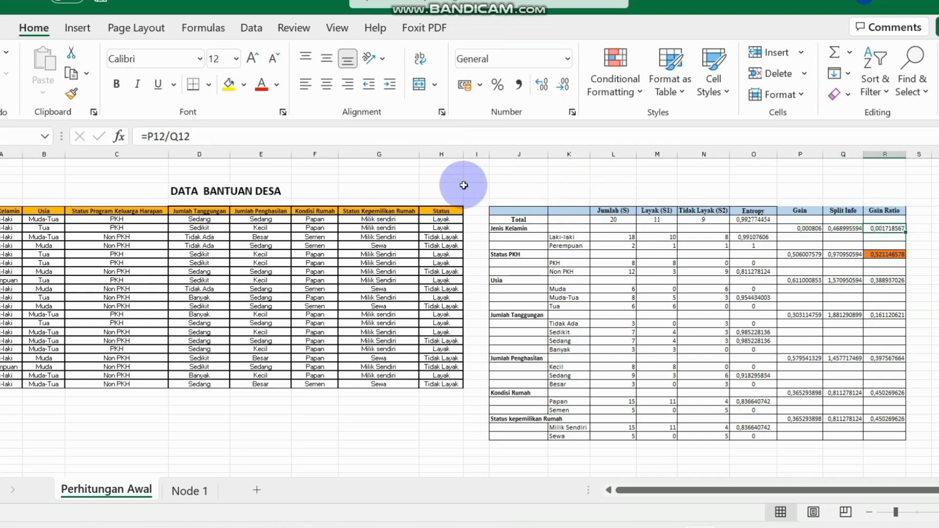
pyautogui.click(178, 136)
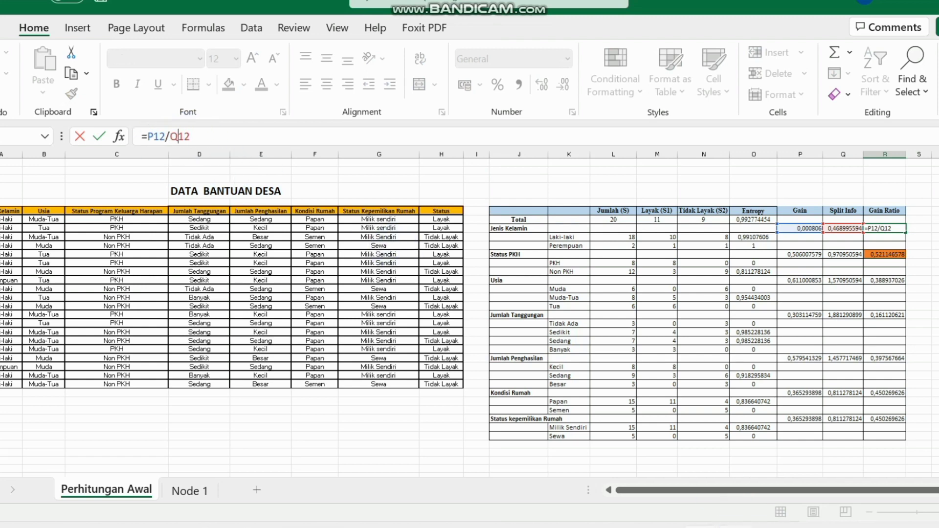
pyautogui.click(736, 527)
pyautogui.click(64, 432)
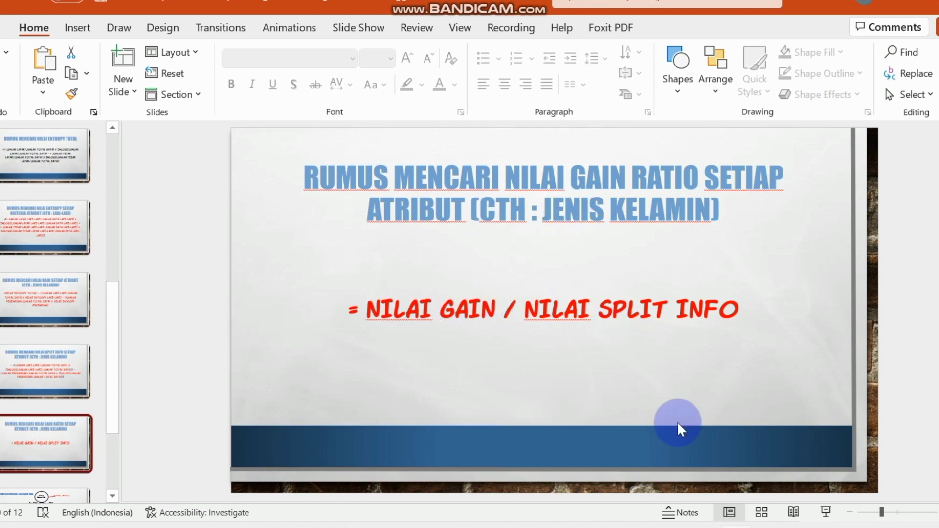
pyautogui.click(710, 527)
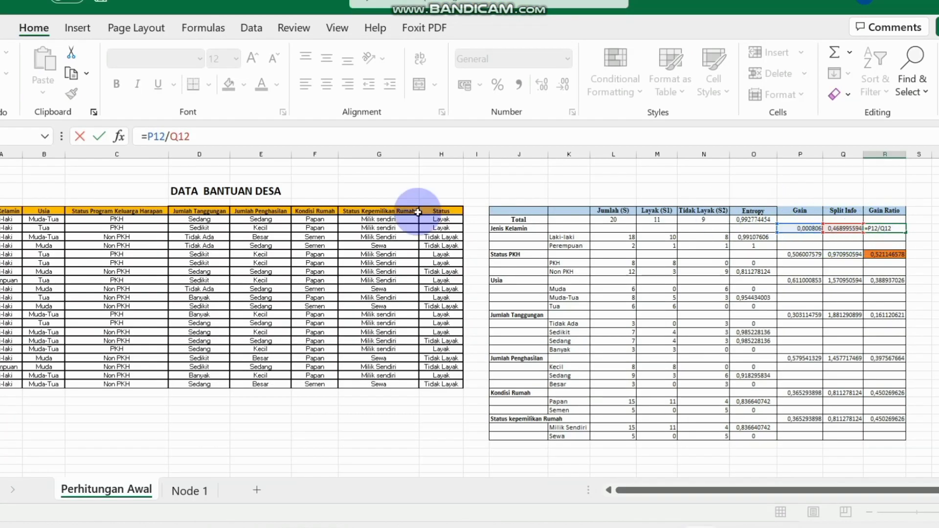
pyautogui.click(162, 136)
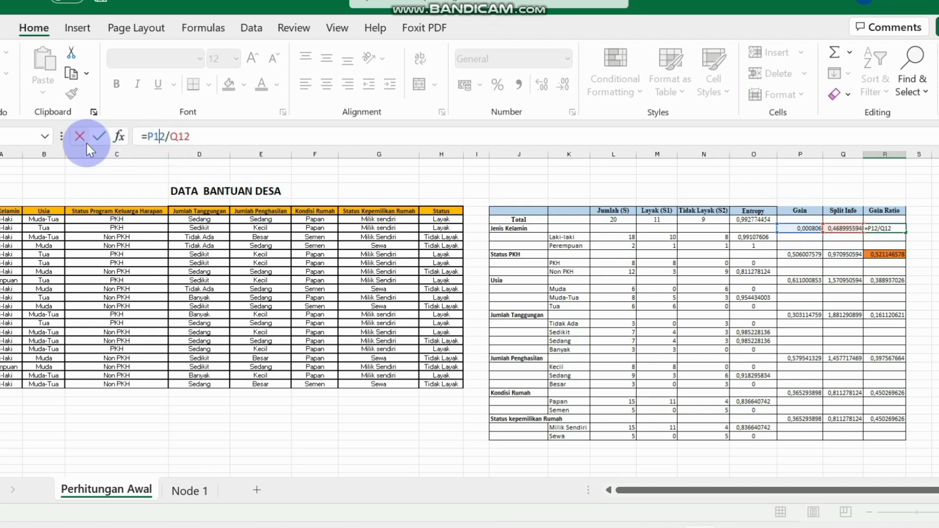
pyautogui.click(78, 136)
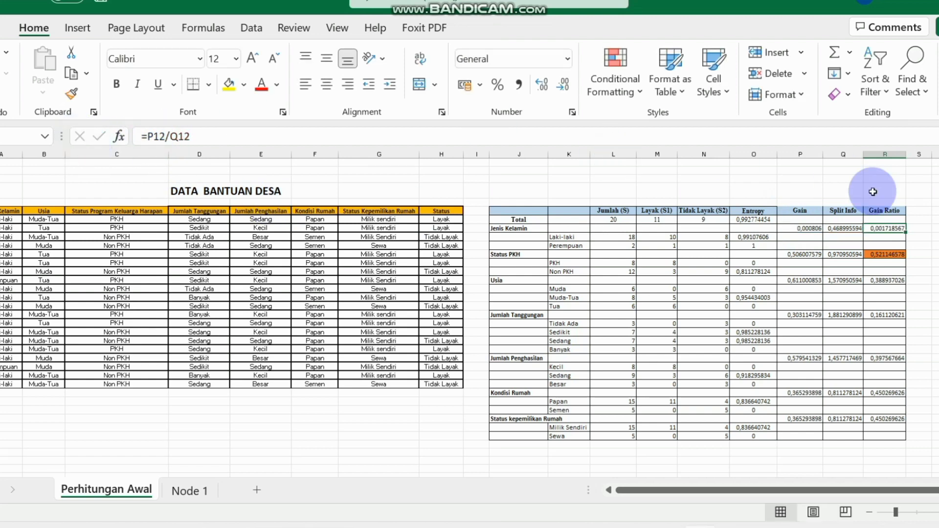
pyautogui.click(816, 229)
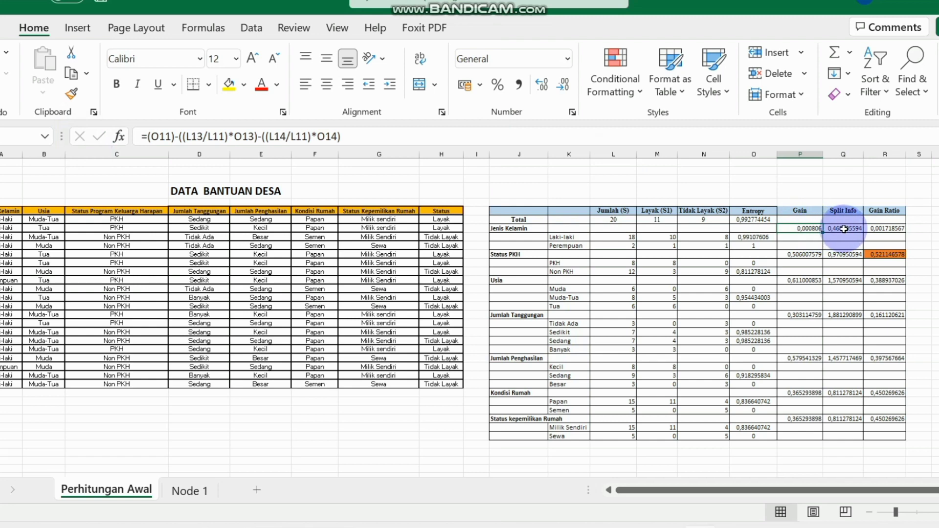
pyautogui.click(887, 229)
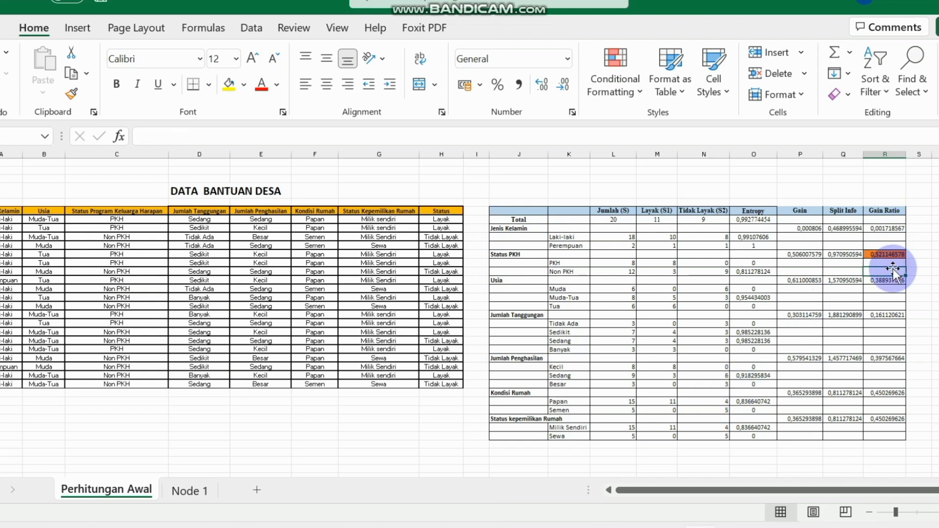
# - Compare the Node 1 sheet's data and calculation tables with those on Perhitungan Awal, ending on Perhitungan Awal
pyautogui.click(178, 492)
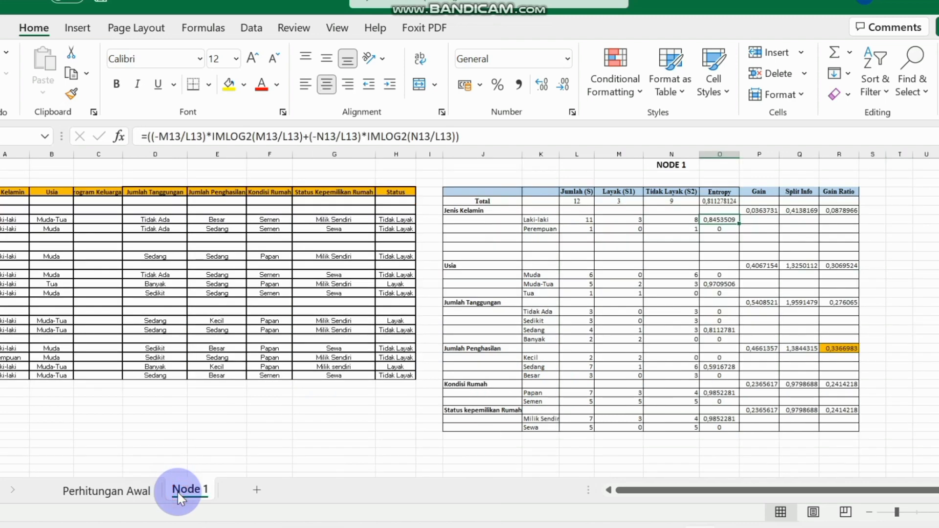
pyautogui.click(142, 491)
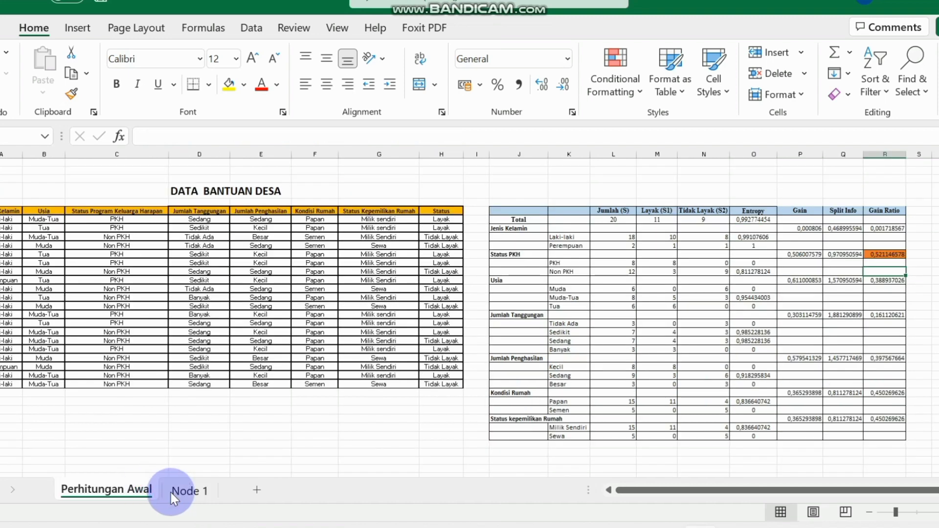
pyautogui.click(199, 488)
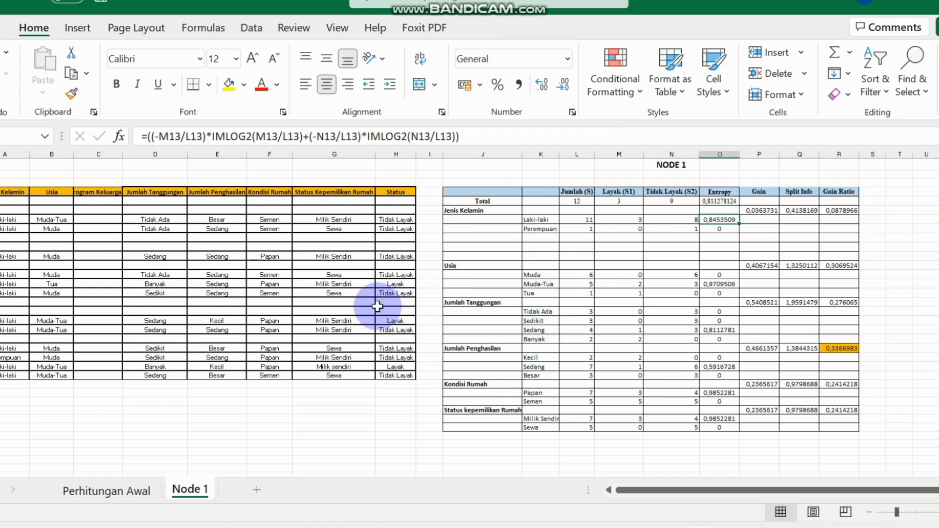
pyautogui.click(113, 490)
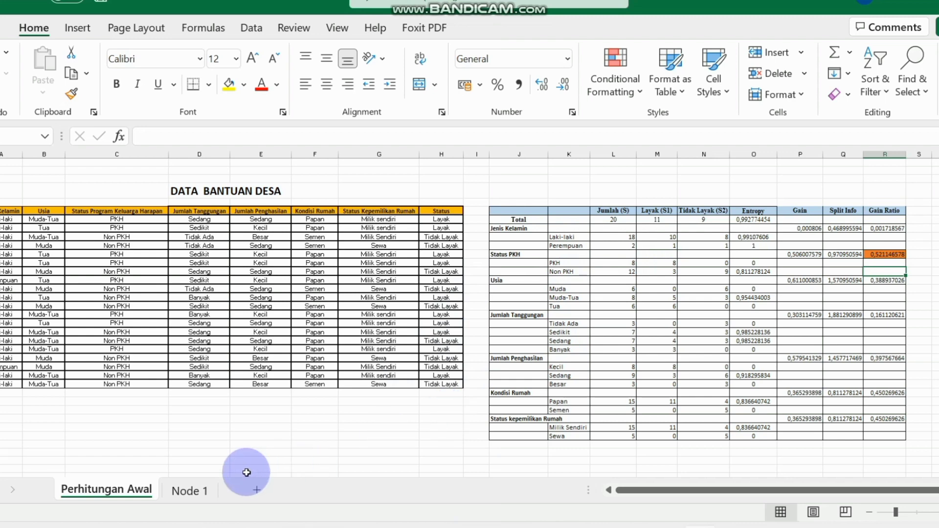
# - Compare the filtered Non PKH data on Node 1 with the full data on Perhitungan Awal, and view Node 1's Usia Split Info formula
pyautogui.click(193, 491)
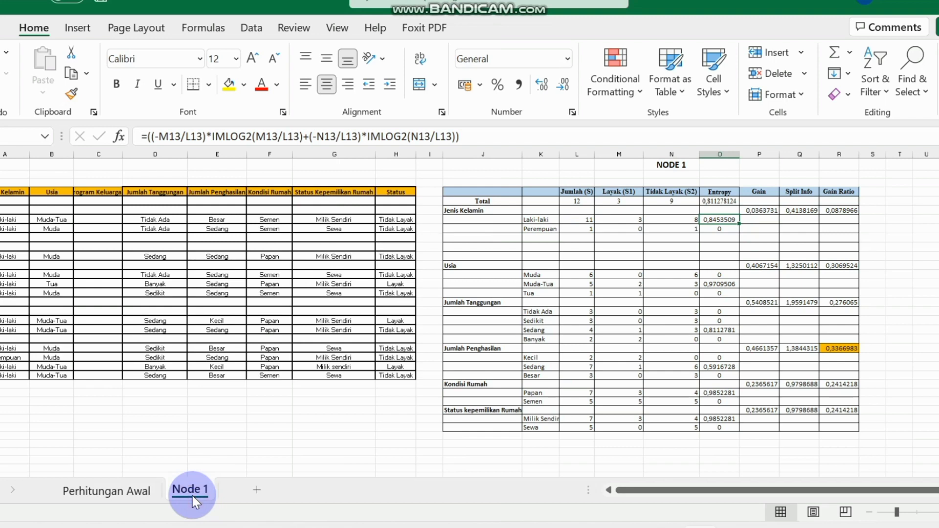
pyautogui.click(139, 487)
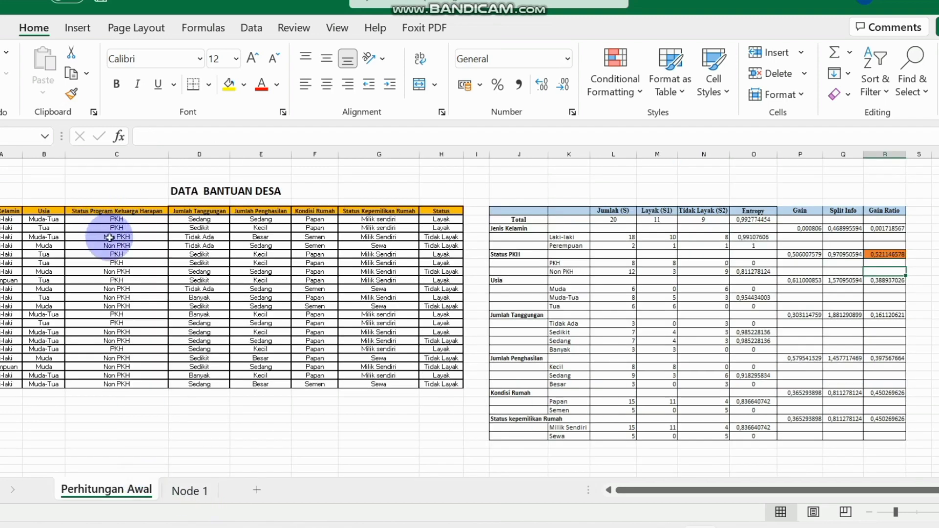
pyautogui.click(206, 502)
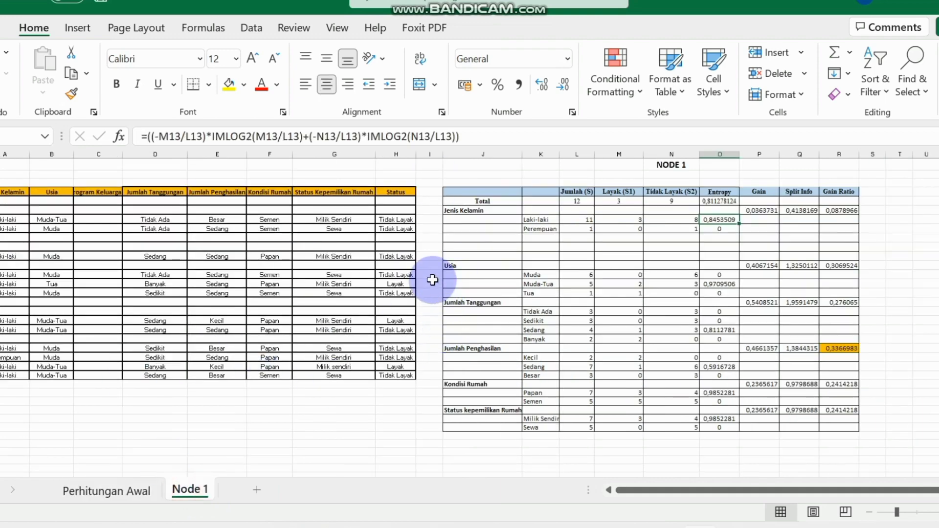
pyautogui.click(136, 496)
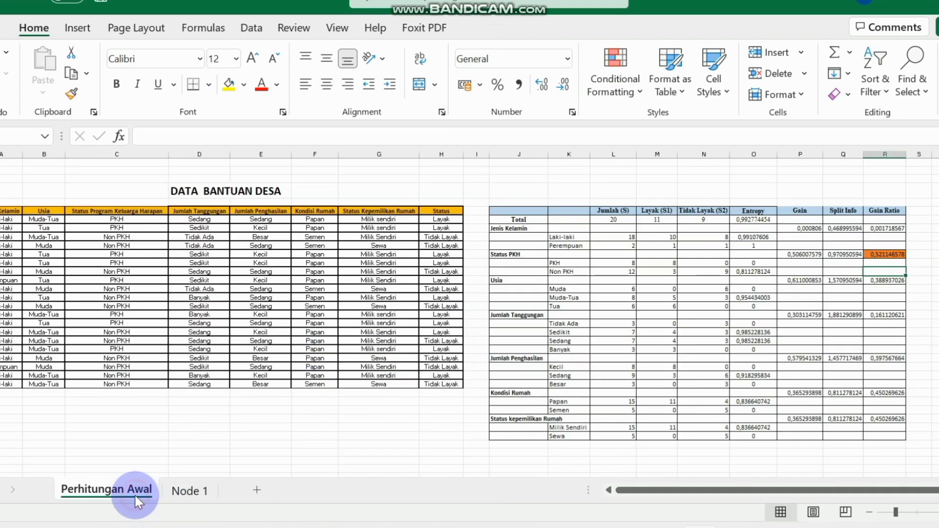
pyautogui.click(180, 490)
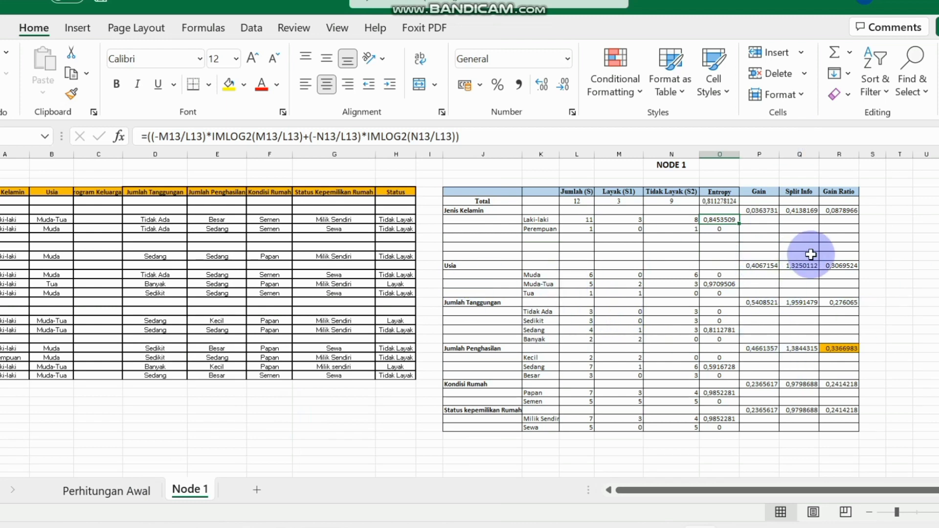
pyautogui.click(815, 265)
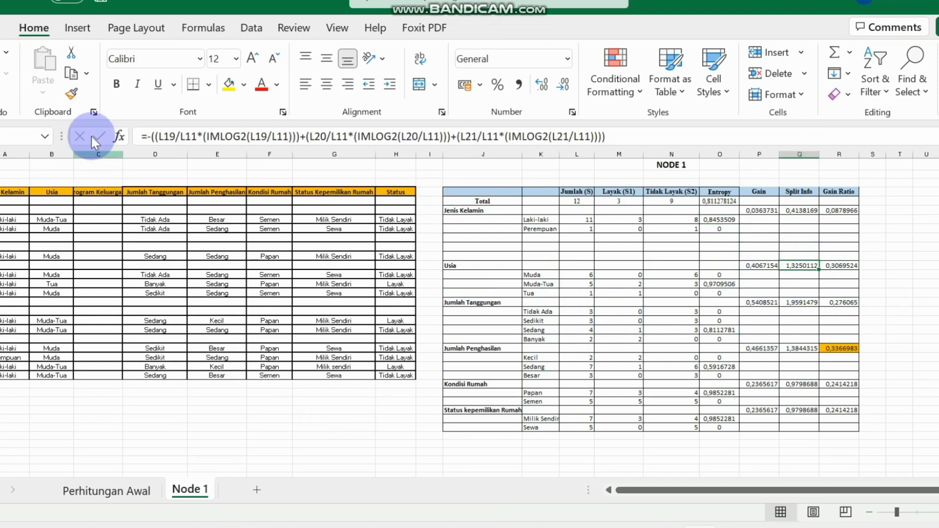
pyautogui.click(114, 491)
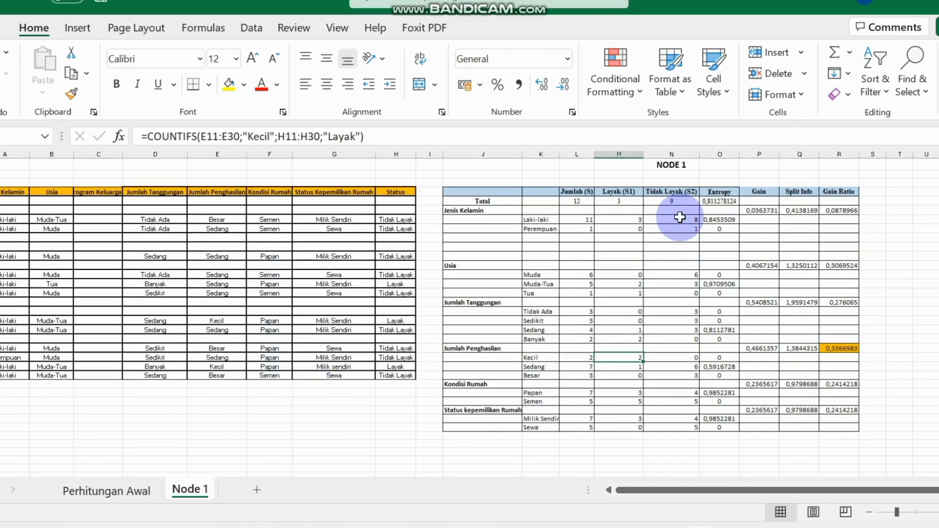
# - Examine the Total row's Entropy formula and the Jenis Kelamin row's Split Info formula on the Node 1 sheet
pyautogui.click(717, 202)
pyautogui.click(325, 138)
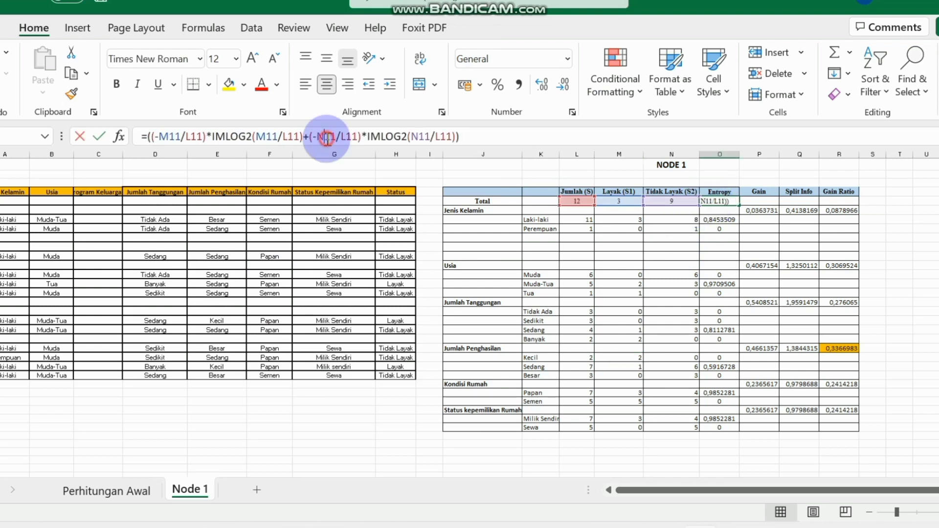
pyautogui.click(82, 137)
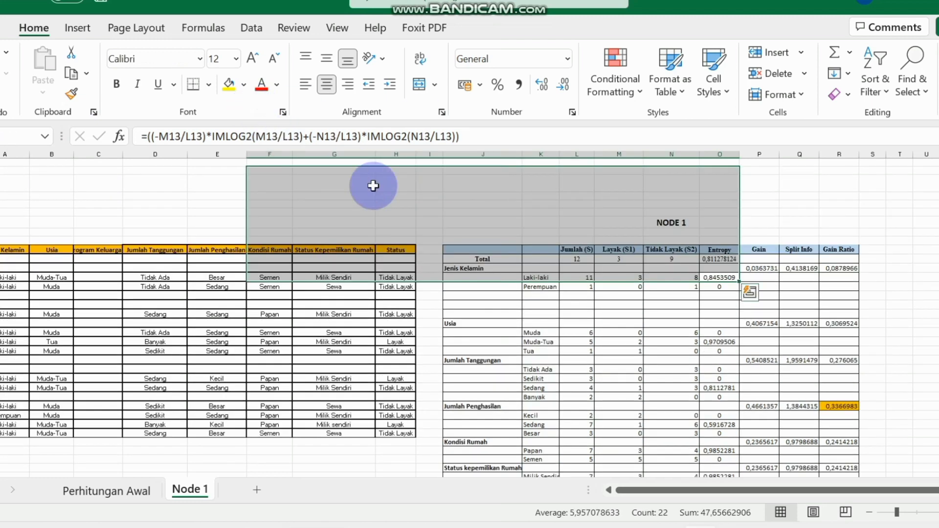
pyautogui.click(683, 300)
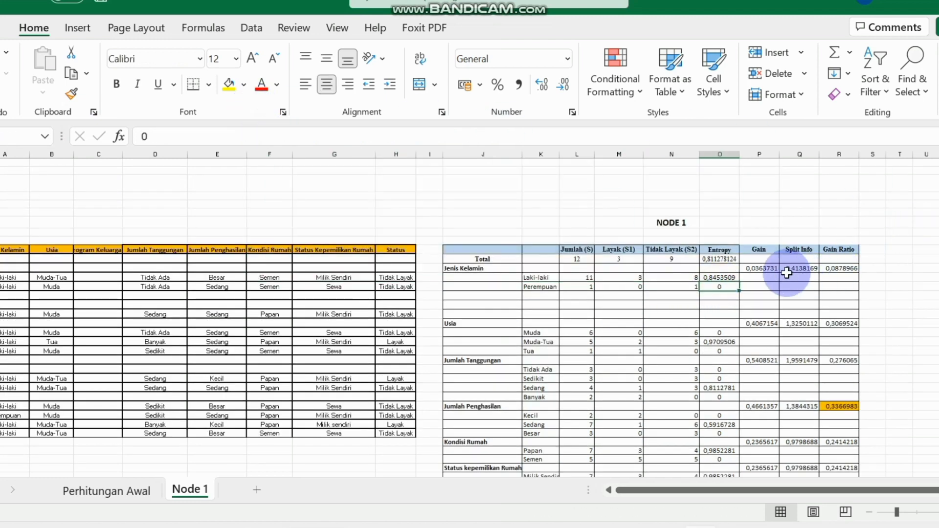
pyautogui.click(780, 268)
pyautogui.click(412, 137)
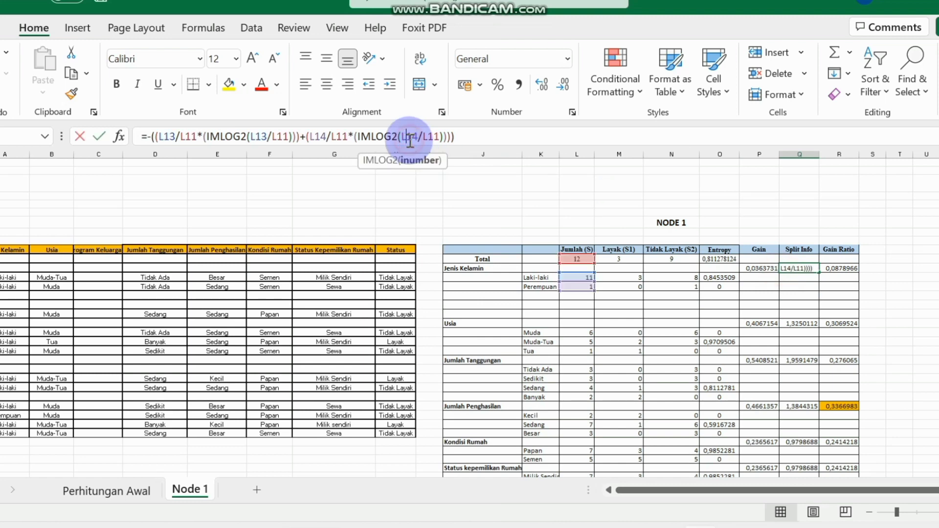
pyautogui.click(80, 137)
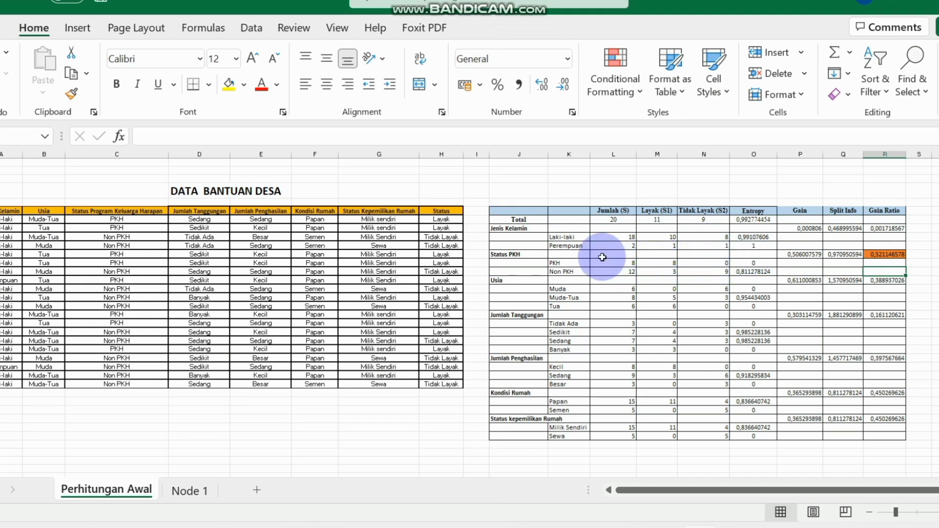
# - On Perhitungan Awal, check the Layak and Tidak Layak count formulas under Status PKH against a Non PKH record in the data table
pyautogui.click(673, 261)
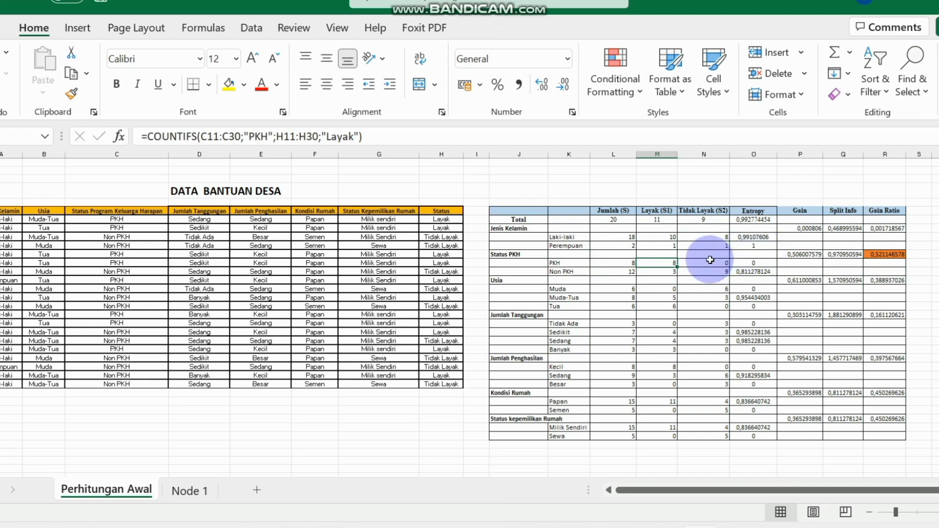
pyautogui.click(665, 272)
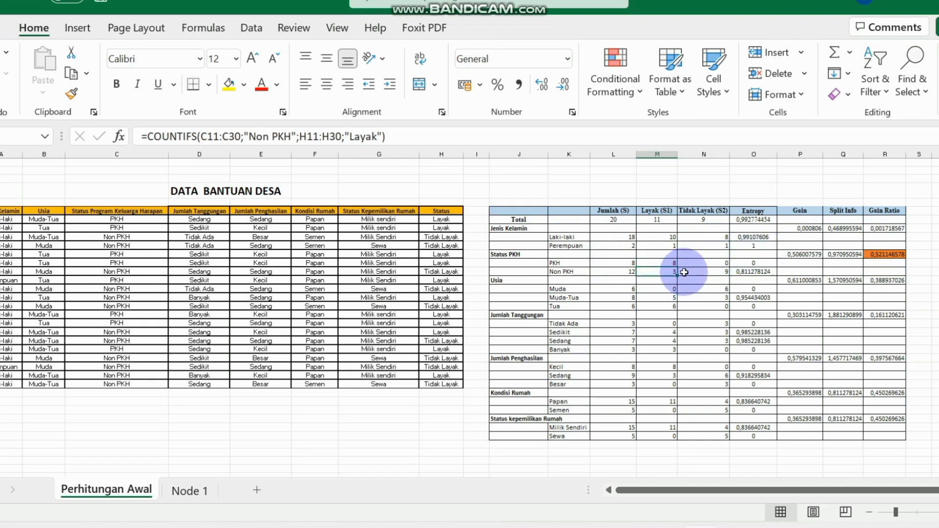
pyautogui.click(713, 270)
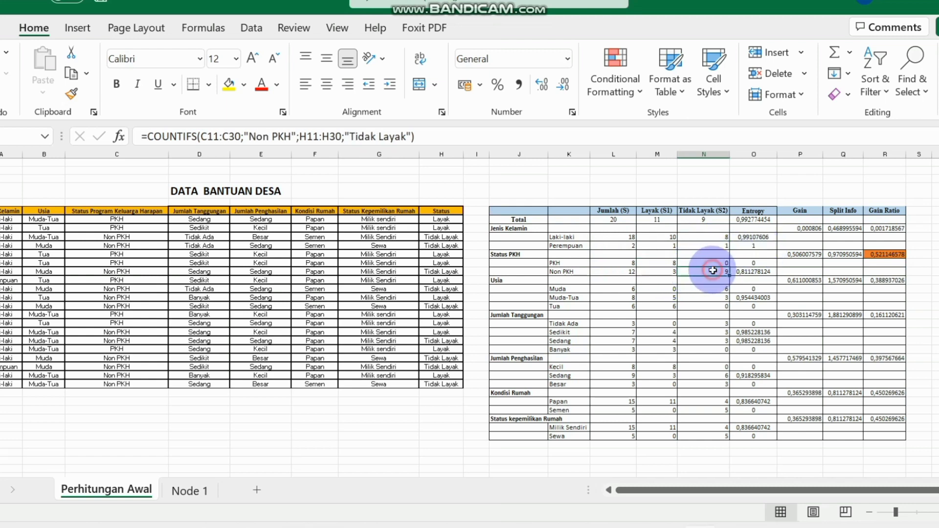
pyautogui.click(662, 272)
pyautogui.press('Right')
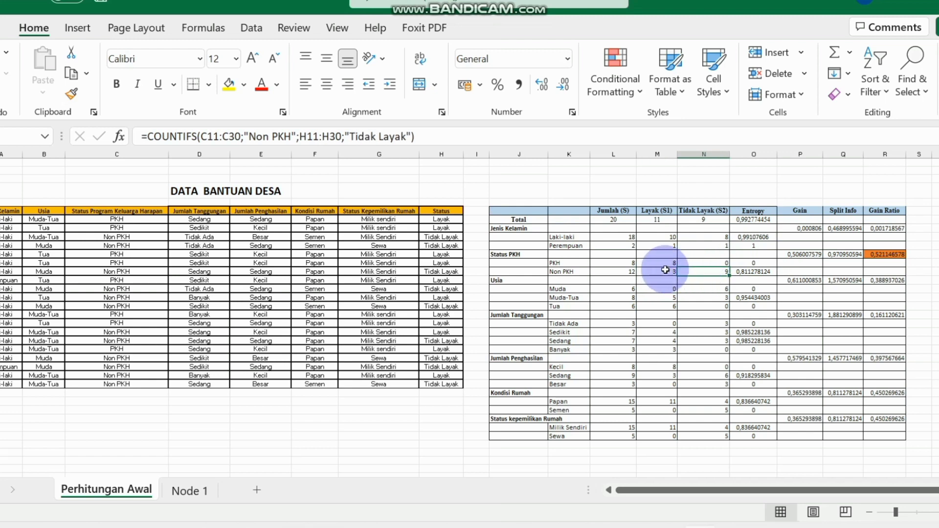
pyautogui.click(121, 239)
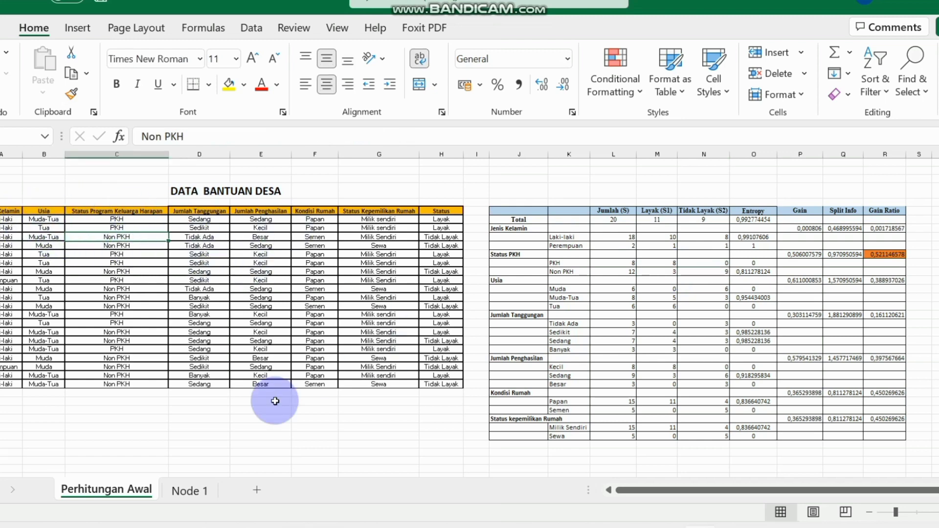
# - On Node 1, check the Layak and Tidak Layak counts for Kecil, Besar and Sedang under Jumlah Penghasilan
pyautogui.click(183, 495)
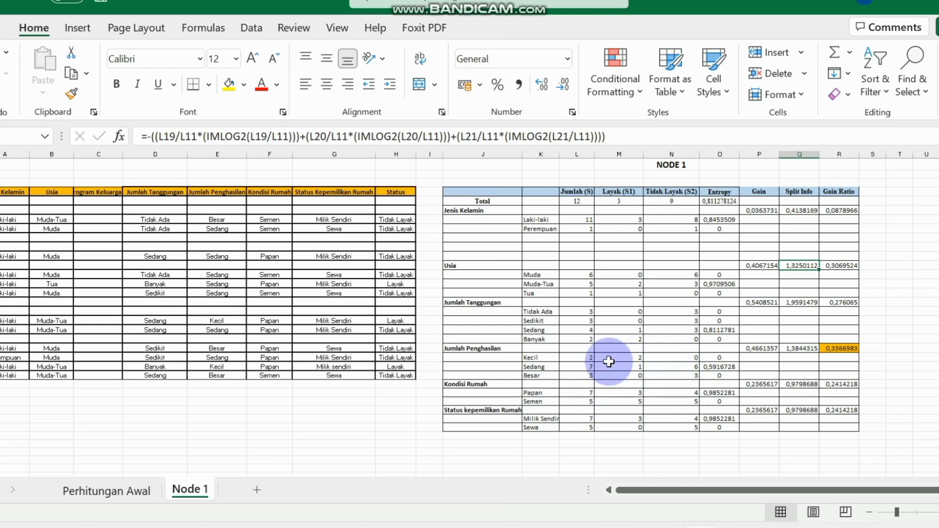
pyautogui.click(638, 358)
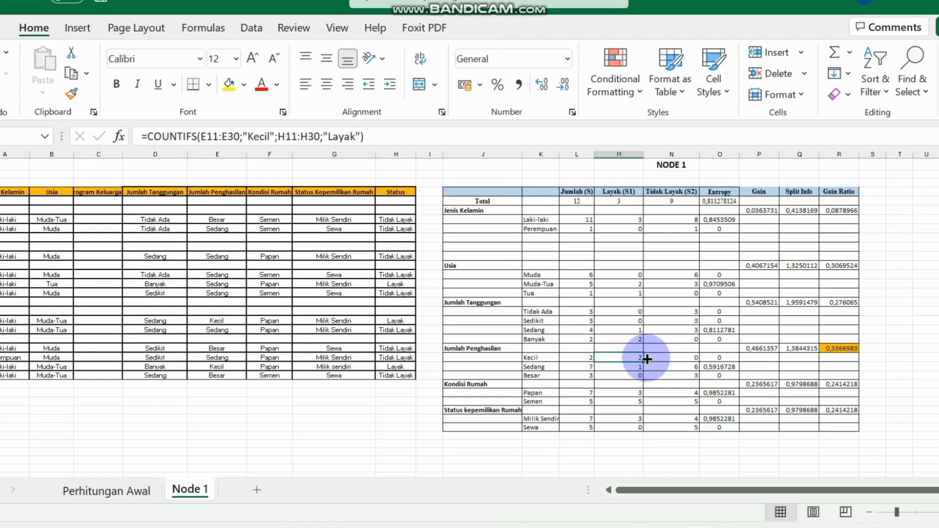
pyautogui.click(666, 358)
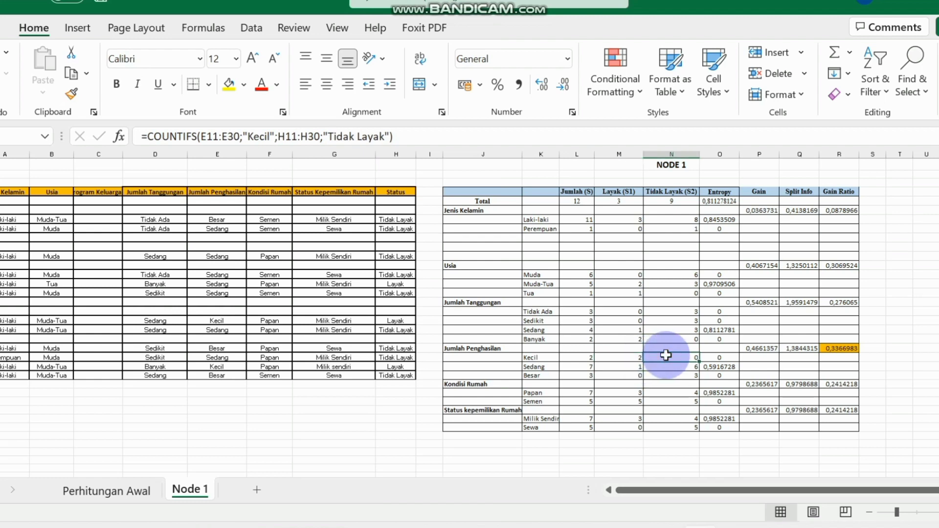
pyautogui.click(634, 374)
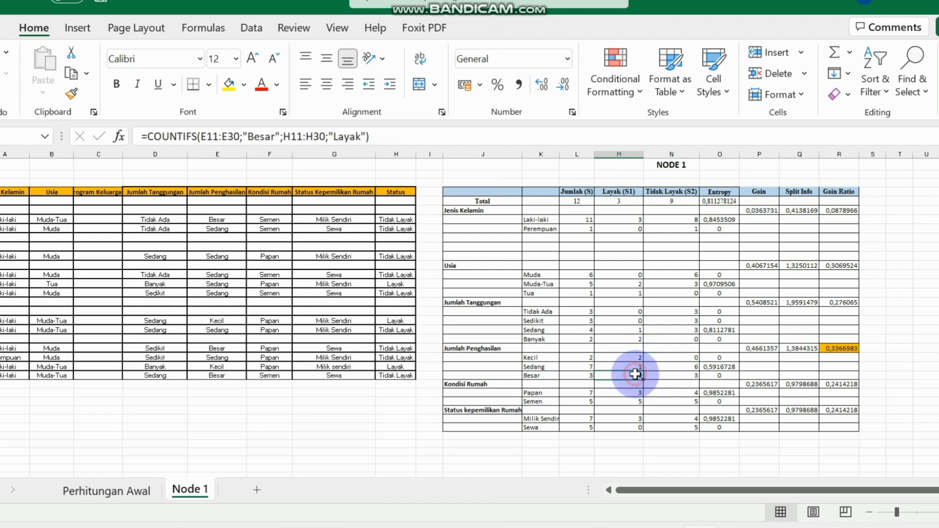
pyautogui.click(680, 379)
pyautogui.click(637, 368)
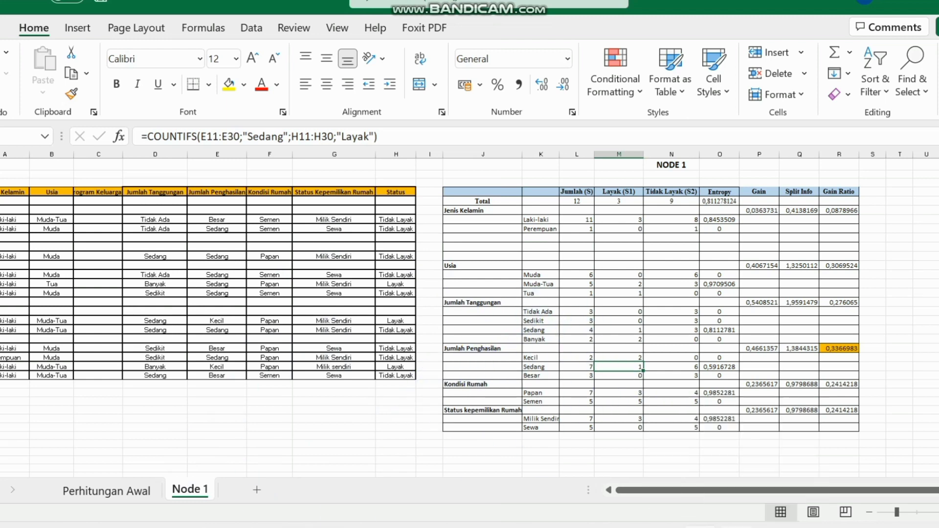
# - Switch to PowerPoint and show the decision tree slide that follows the gain ratio formula
pyautogui.click(306, 526)
pyautogui.scroll(-3, 44, 372)
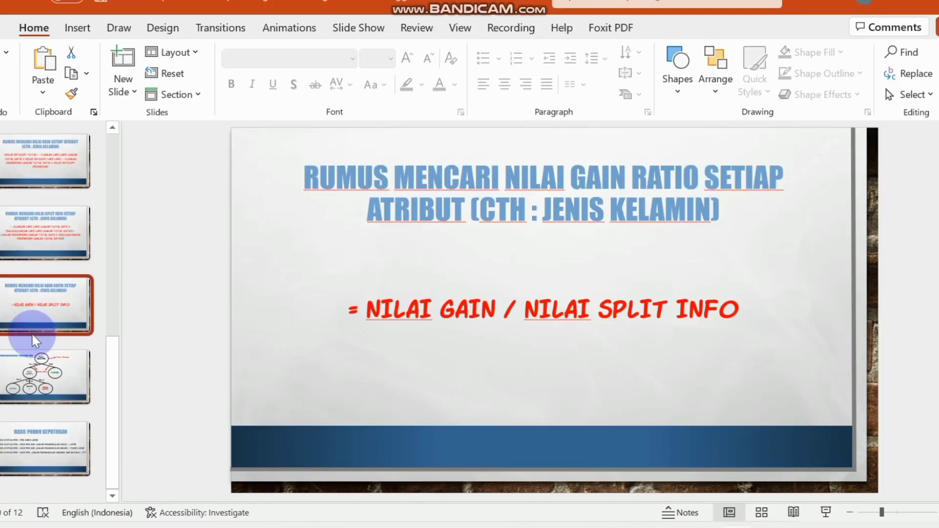
pyautogui.click(33, 363)
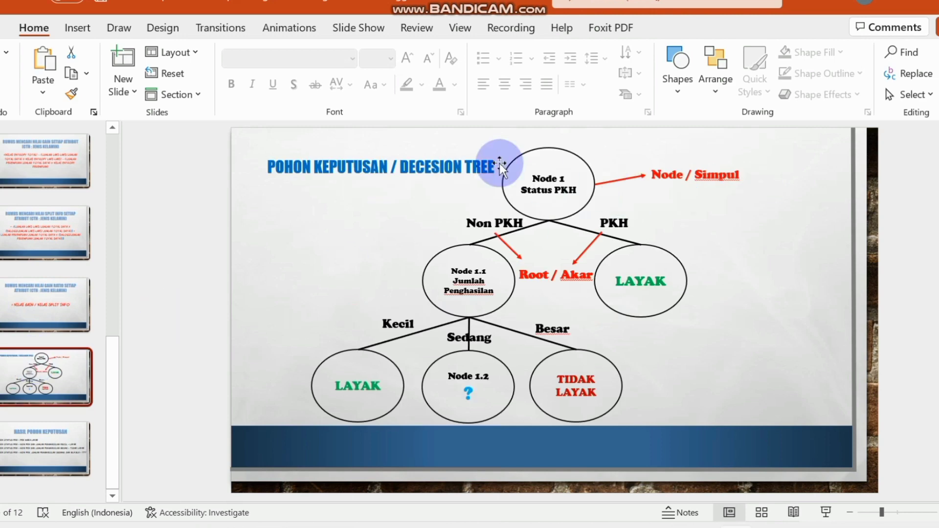